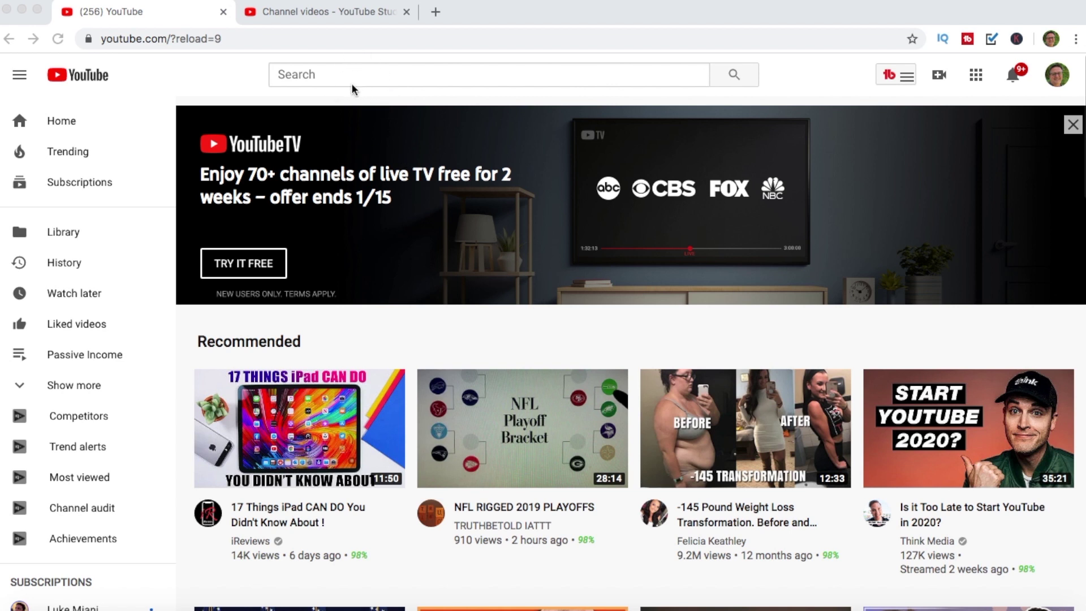
# Step: Search YouTube for "weight loss"
pyautogui.click(280, 69)
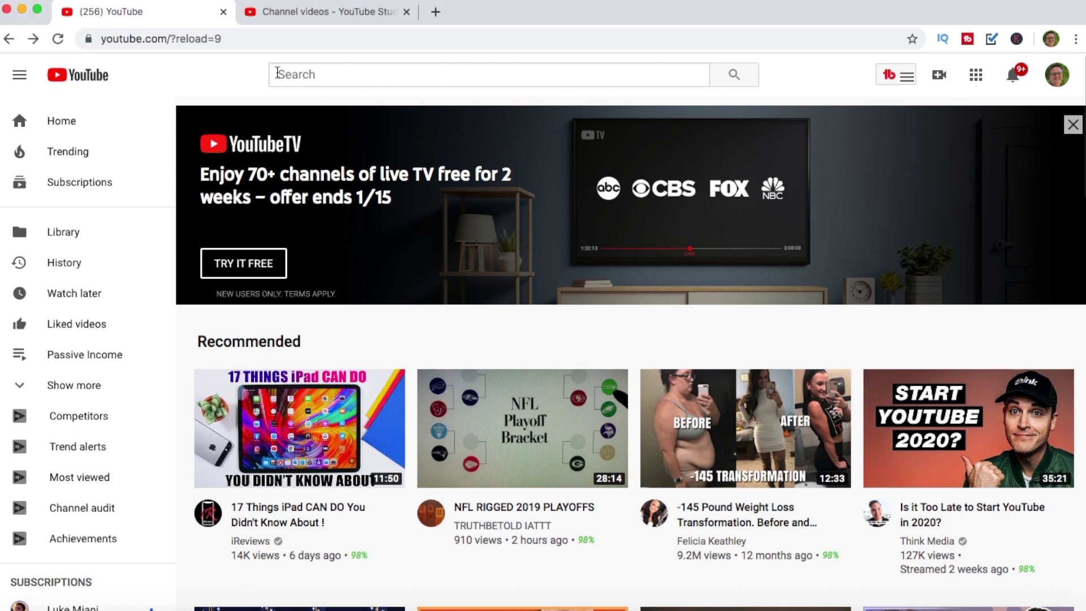
pyautogui.click(277, 73)
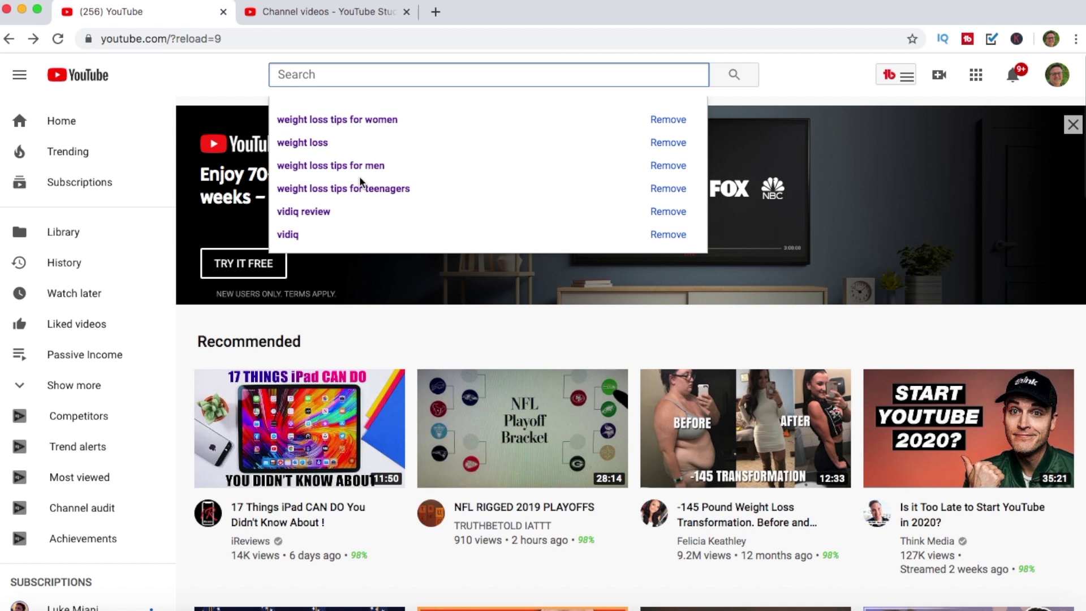
pyautogui.write('w')
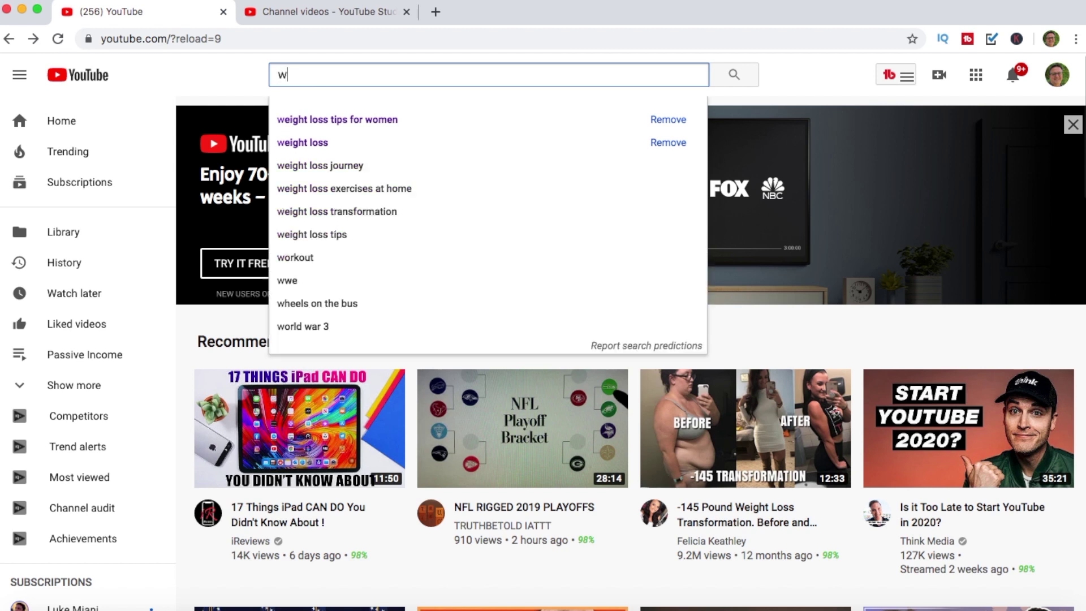
pyautogui.write('iegh')
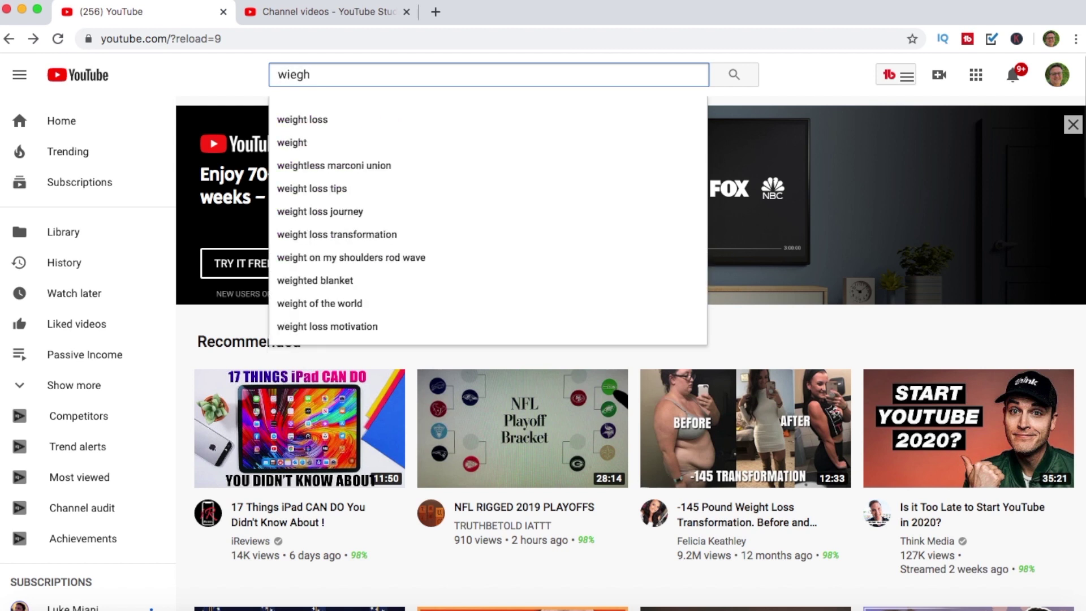
pyautogui.press('BackSpace')
pyautogui.press('BackSpace')
pyautogui.press('BackSpace')
pyautogui.press('BackSpace')
pyautogui.write('eight loss')
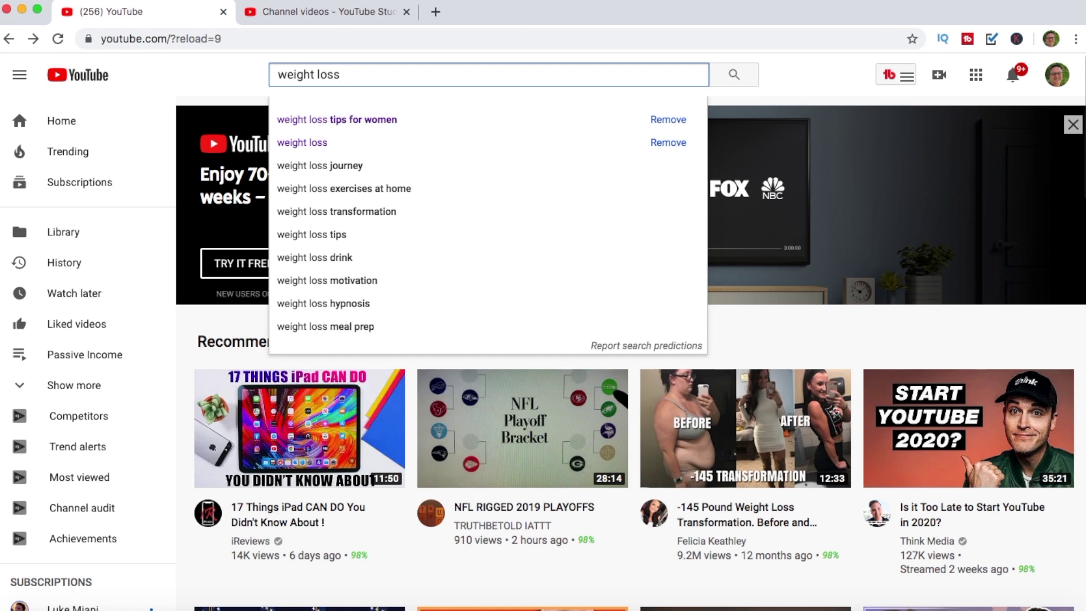
pyautogui.press('Return')
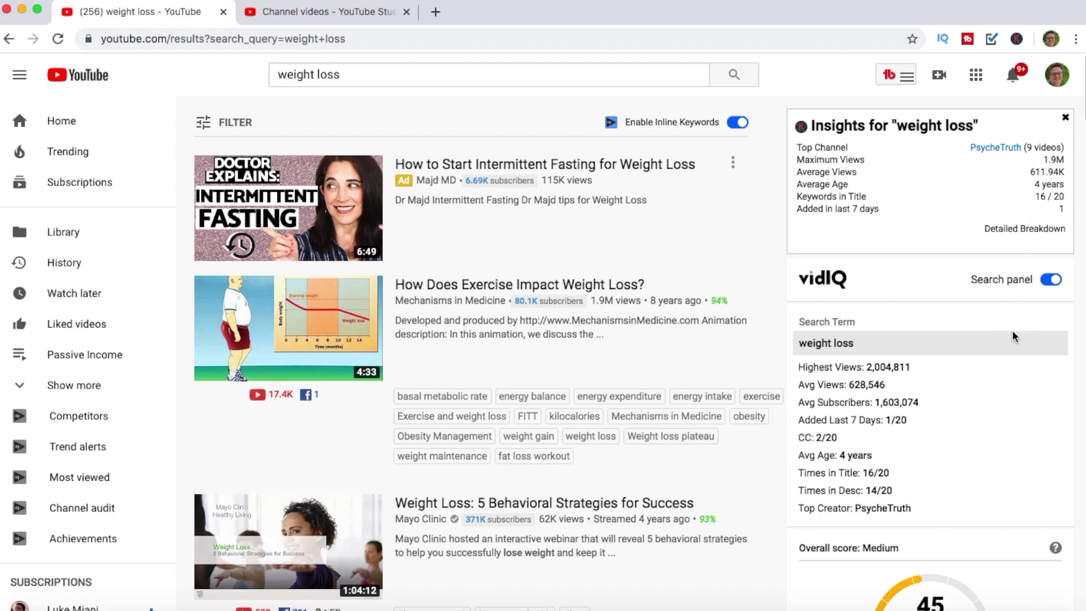
# Step: Examine the vidIQ keyword statistics for "weight loss", including overall score, search volume, competition and top channels
pyautogui.scroll(-2, 1011, 334)
pyautogui.scroll(2, 1010, 334)
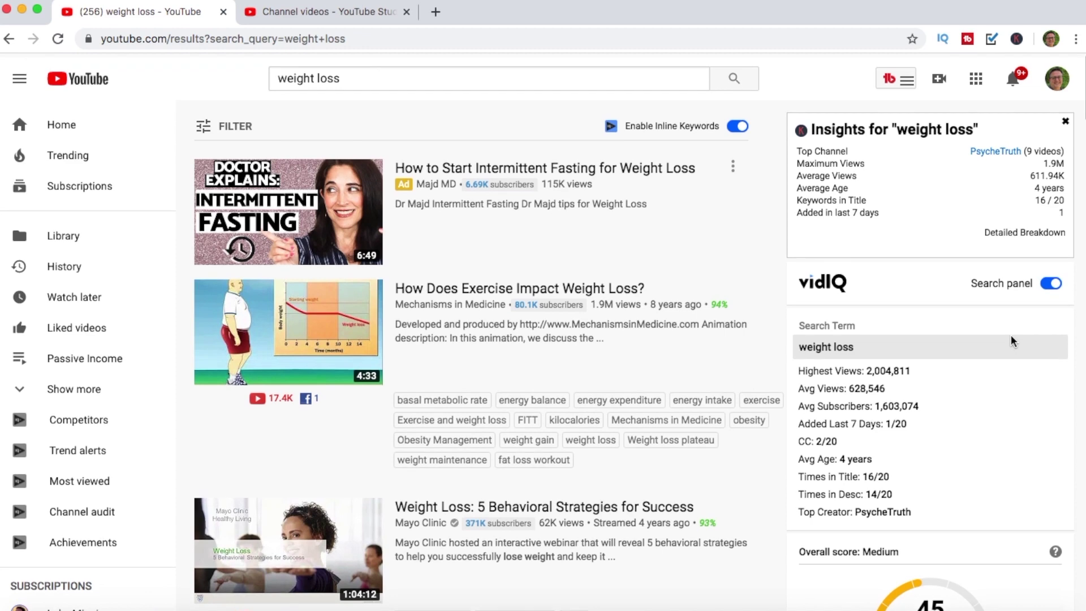
pyautogui.scroll(-6, 1017, 444)
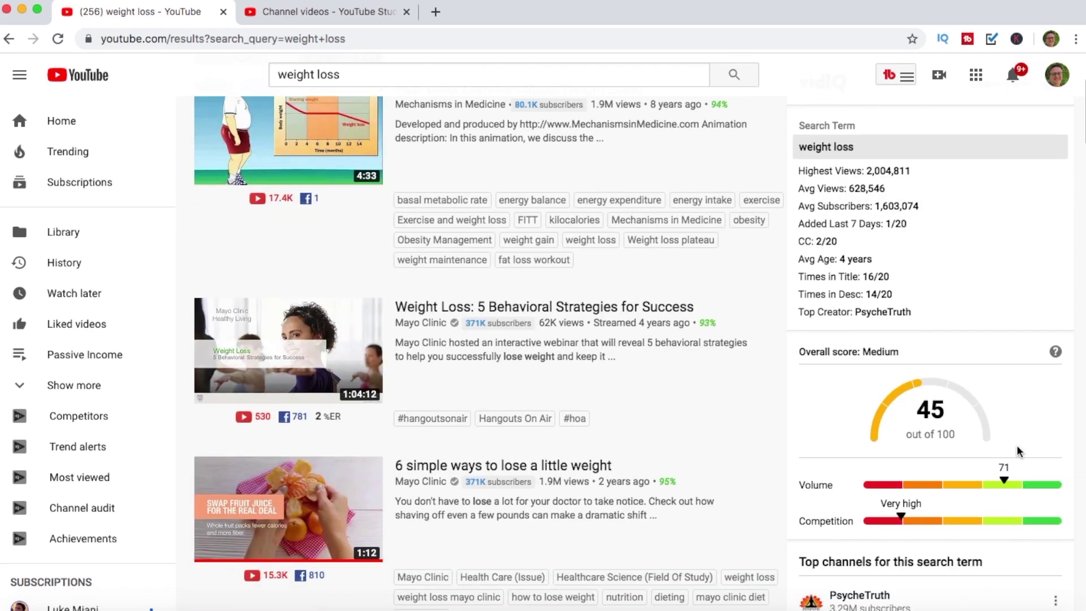
pyautogui.scroll(-1, 1016, 445)
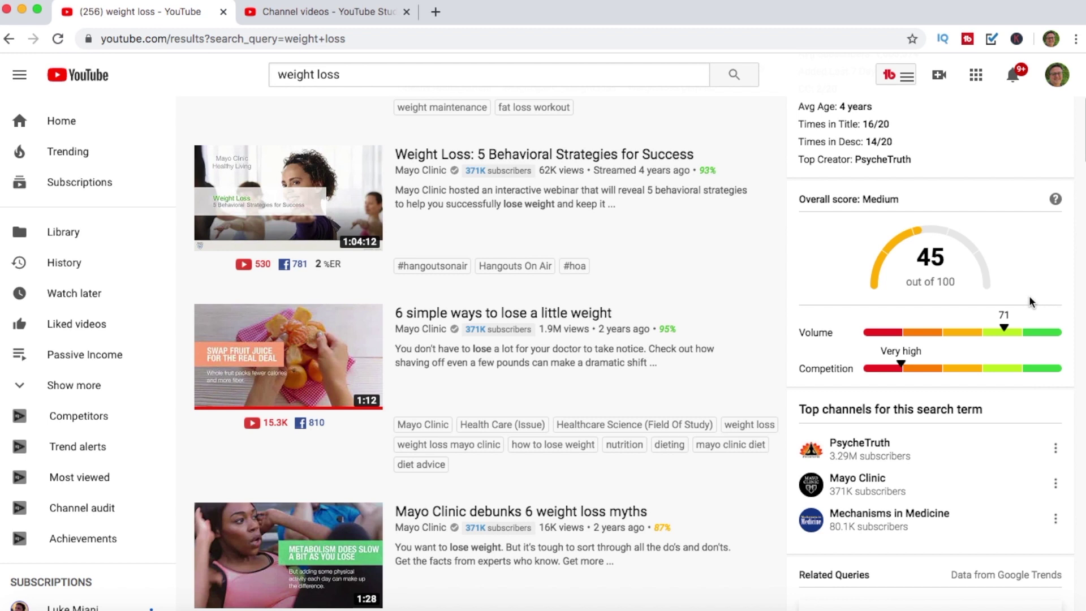
pyautogui.scroll(-2, 1029, 294)
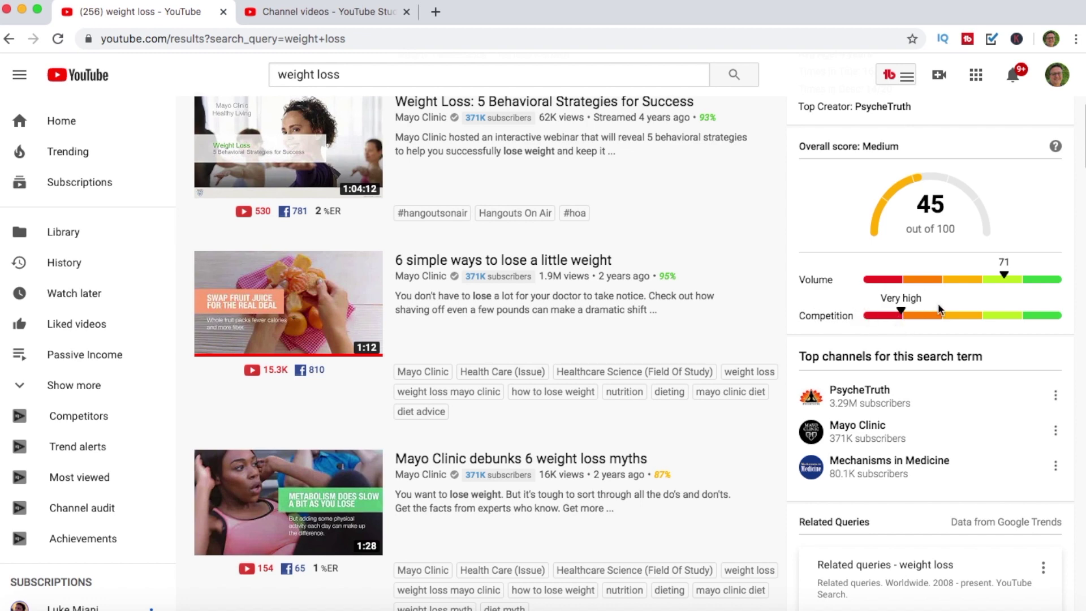
pyautogui.scroll(-2, 990, 412)
pyautogui.scroll(9, 990, 412)
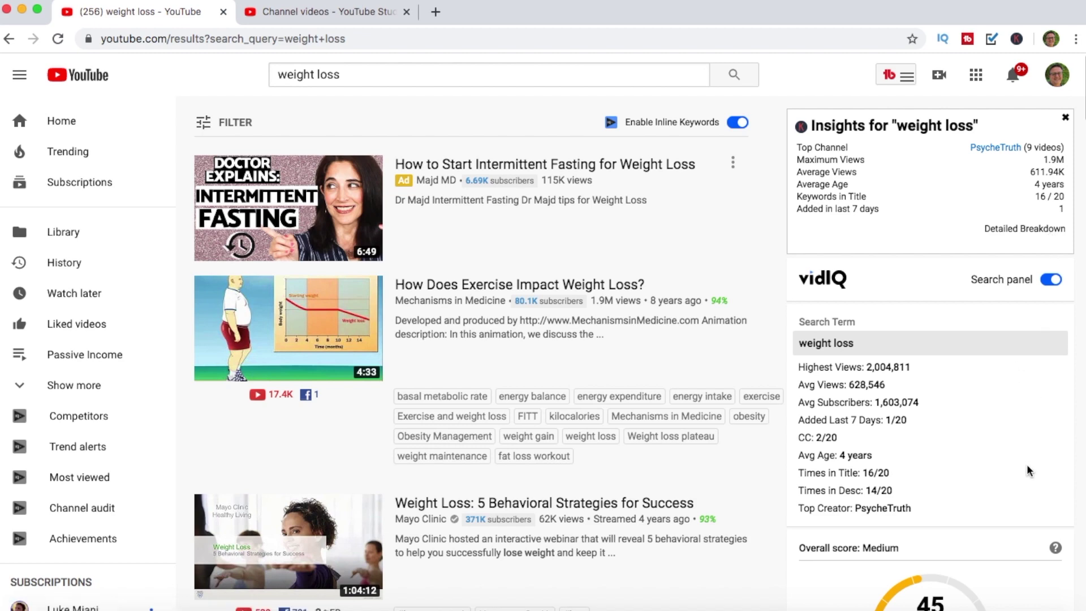
pyautogui.scroll(-4, 1027, 470)
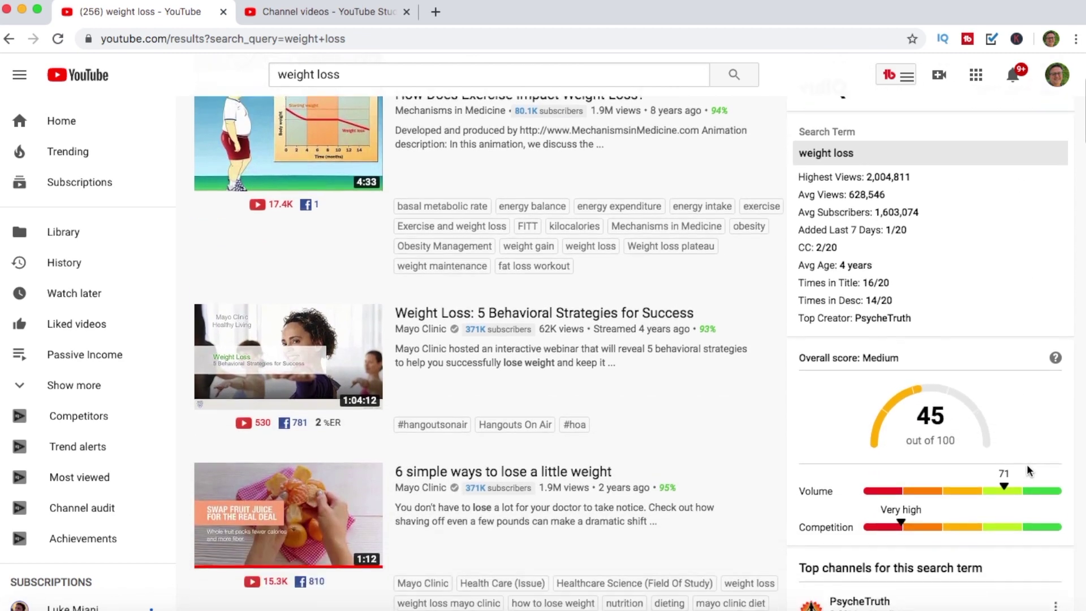
pyautogui.scroll(-2, 1027, 471)
pyautogui.scroll(5, 1028, 470)
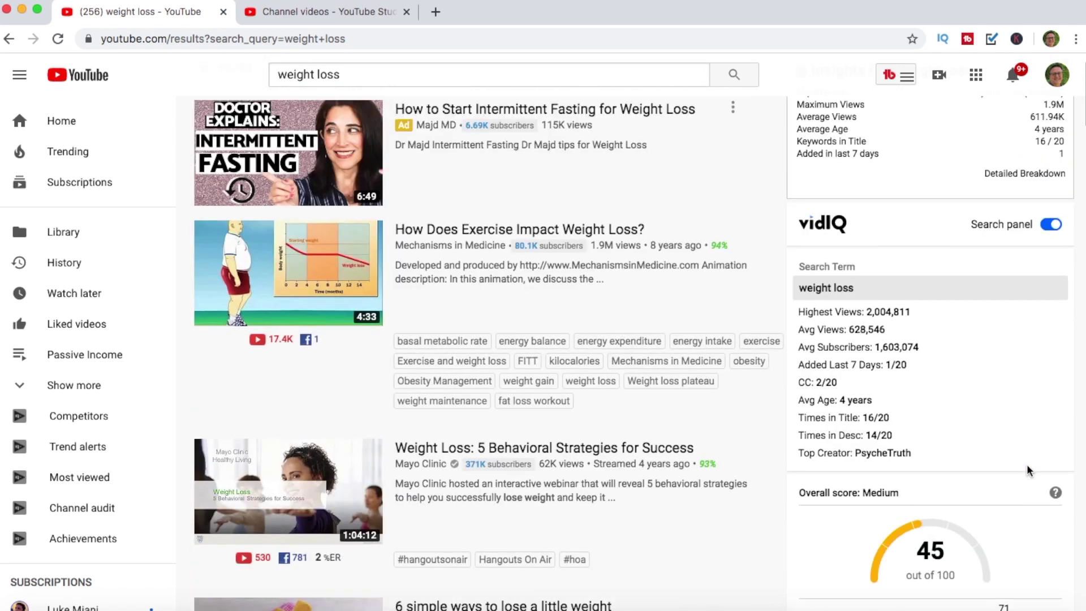
pyautogui.scroll(2, 1027, 471)
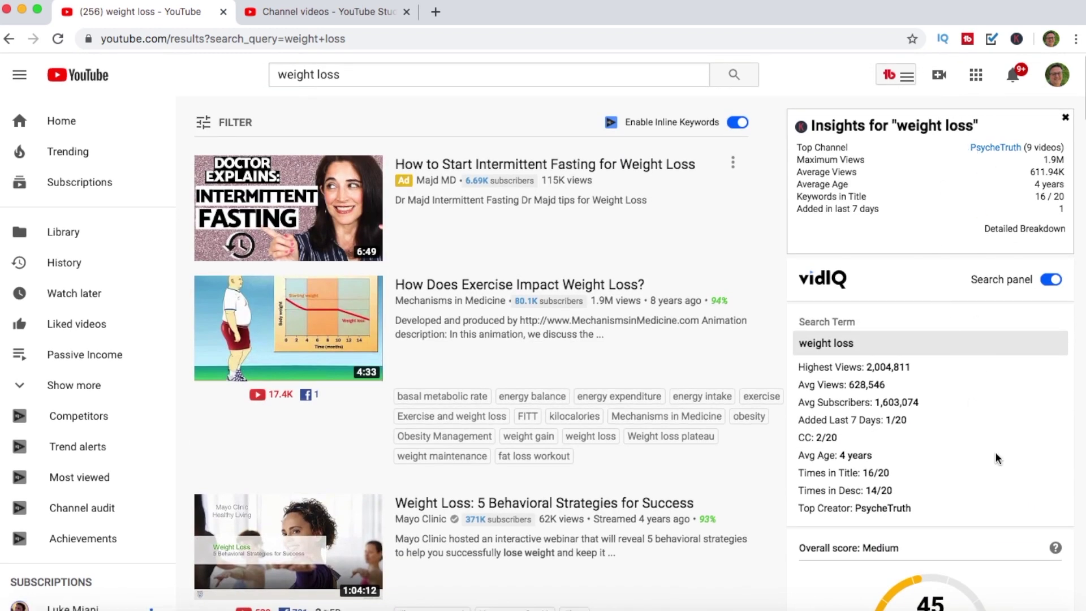
pyautogui.scroll(-3, 995, 451)
pyautogui.scroll(1, 996, 452)
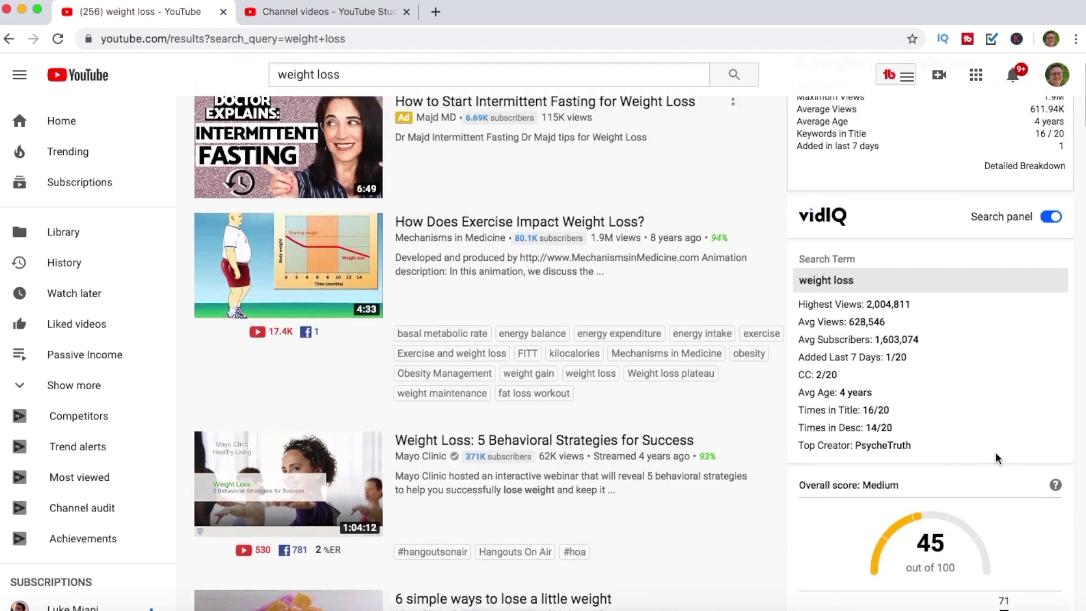
pyautogui.scroll(-2, 995, 453)
pyautogui.scroll(1, 995, 453)
pyautogui.scroll(2, 996, 452)
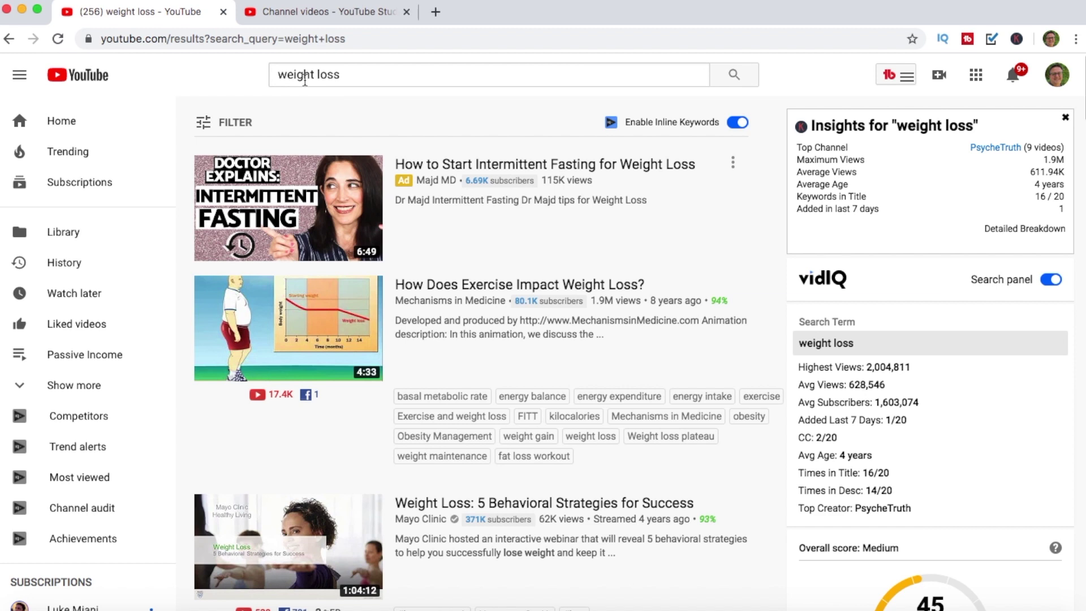
# Step: Search for the suggested phrase "weight loss drink" and review its vidIQ score, volume and competition
pyautogui.click(350, 75)
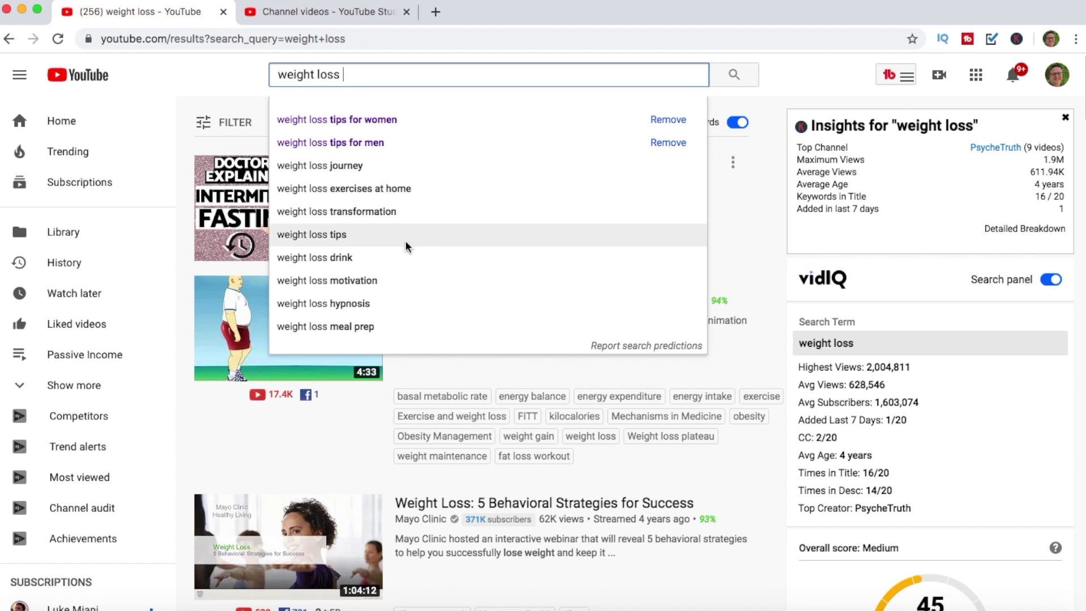
pyautogui.click(338, 258)
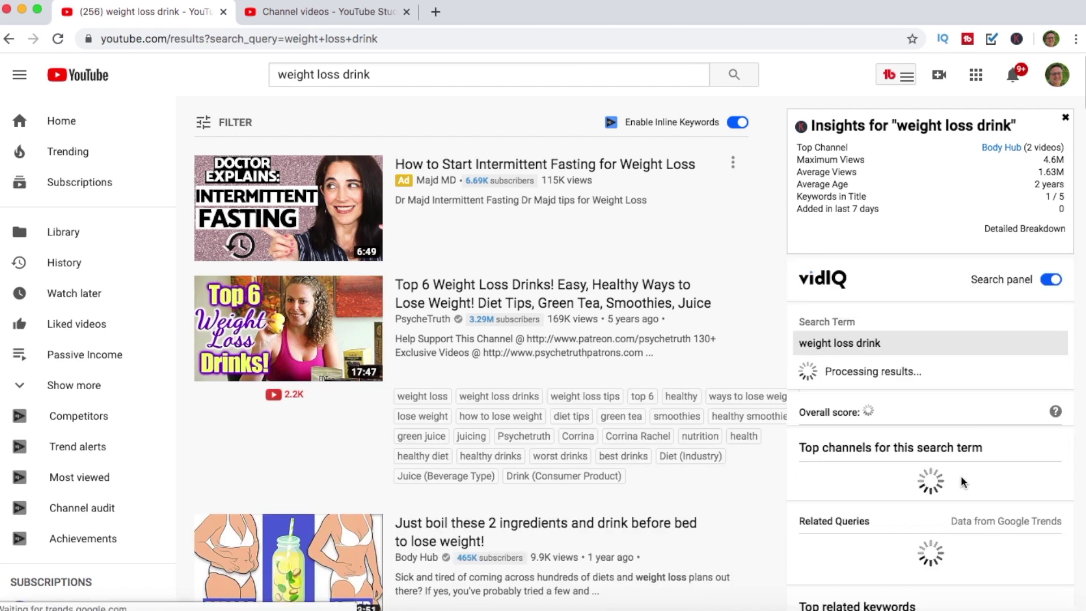
pyautogui.scroll(-2, 961, 477)
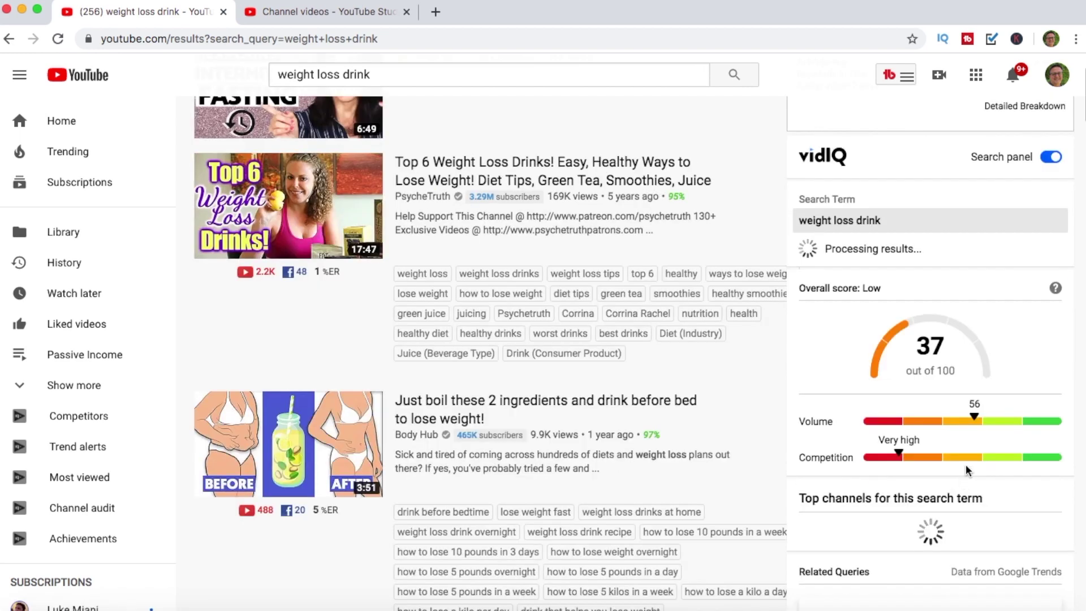
pyautogui.scroll(-1, 1018, 507)
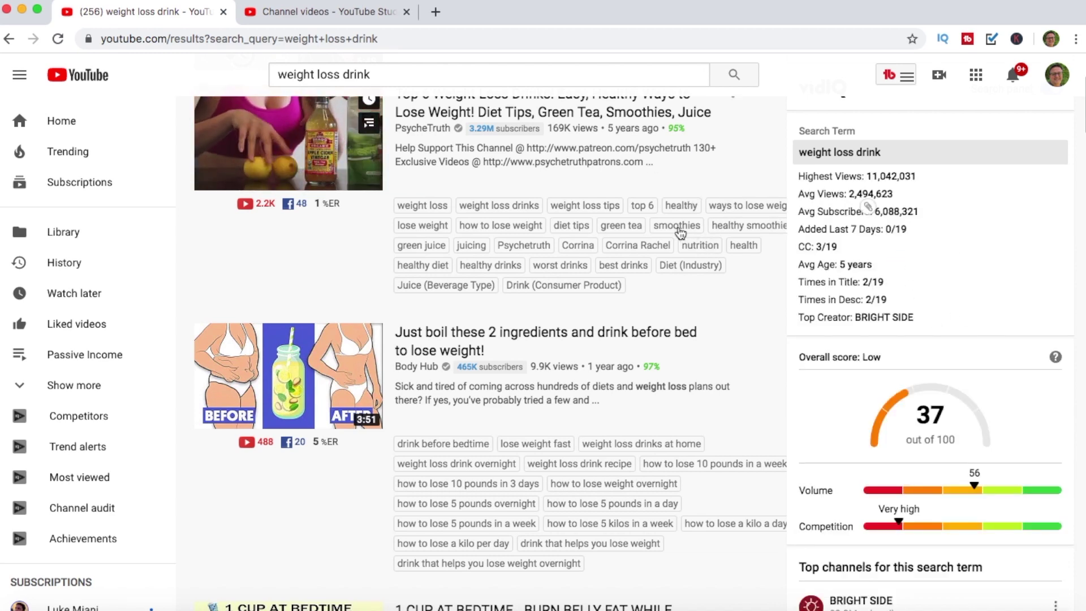
pyautogui.scroll(4, 679, 232)
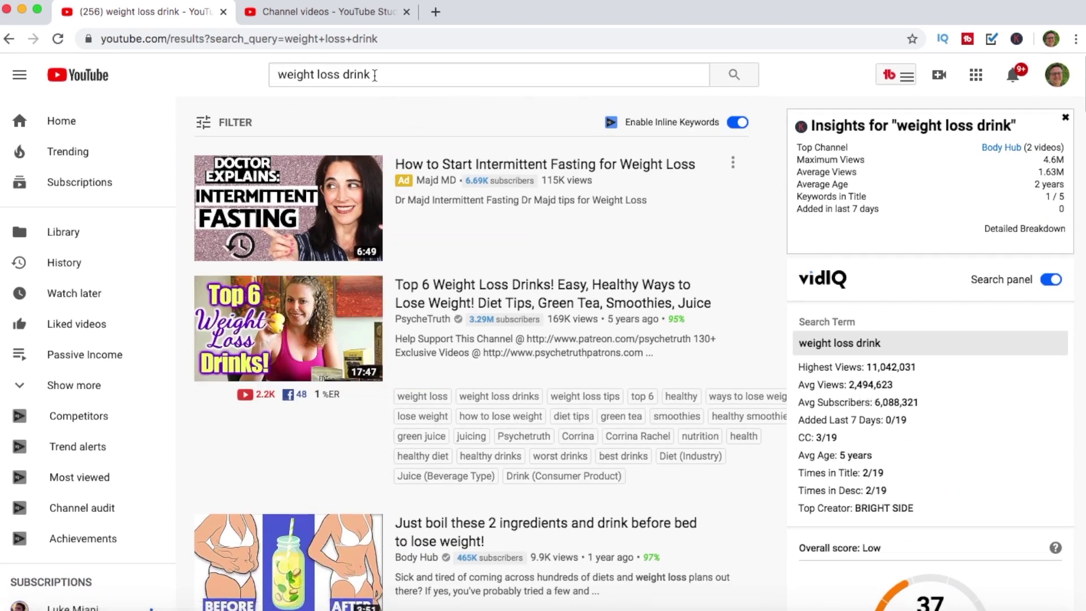
# Step: Shorten the search phrase to "weight loss" and run the search again
pyautogui.click(374, 75)
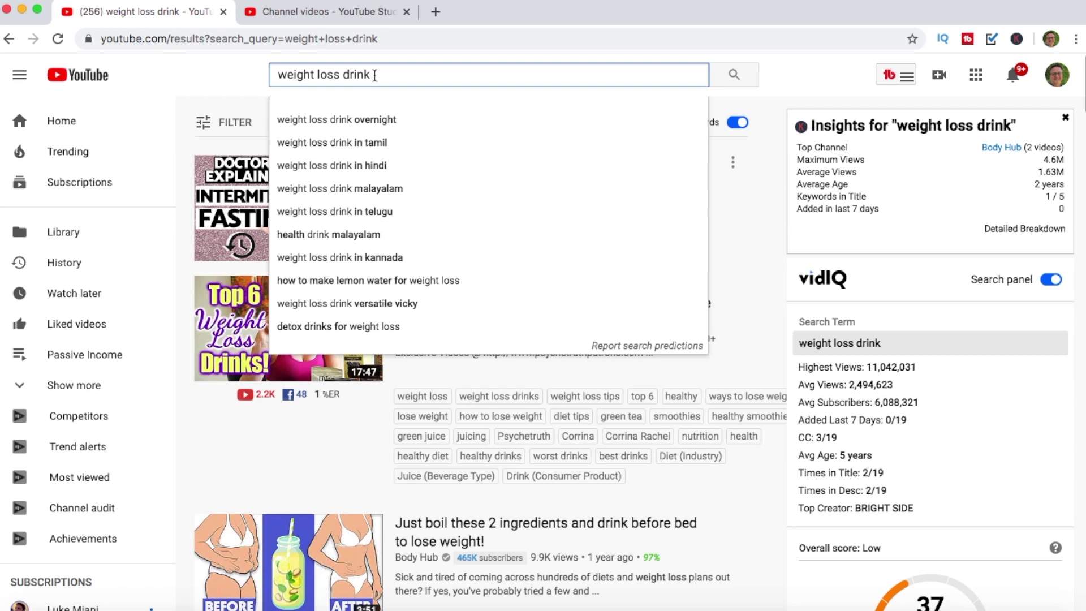
pyautogui.press('BackSpace')
pyautogui.press('BackSpace')
pyautogui.press('BackSpace')
pyautogui.press('BackSpace')
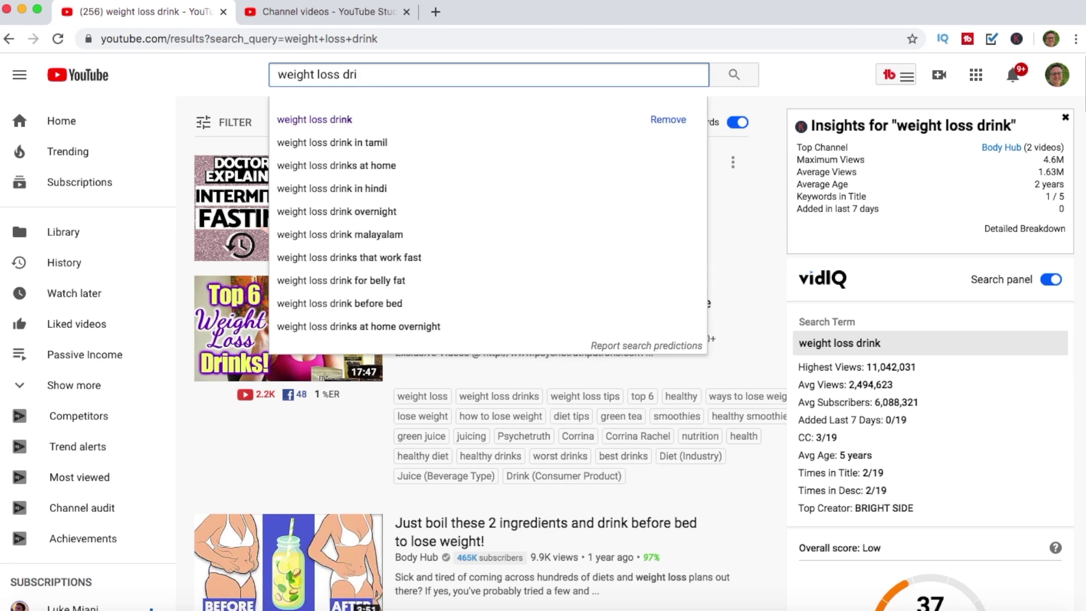
pyautogui.press('BackSpace')
pyautogui.press('BackSpace')
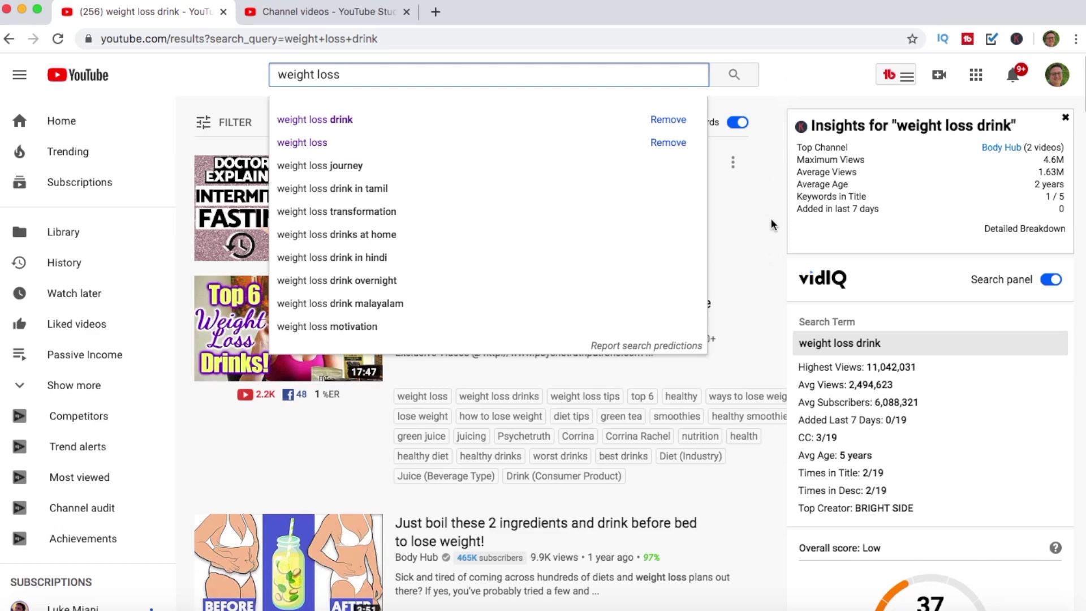
pyautogui.press('Return')
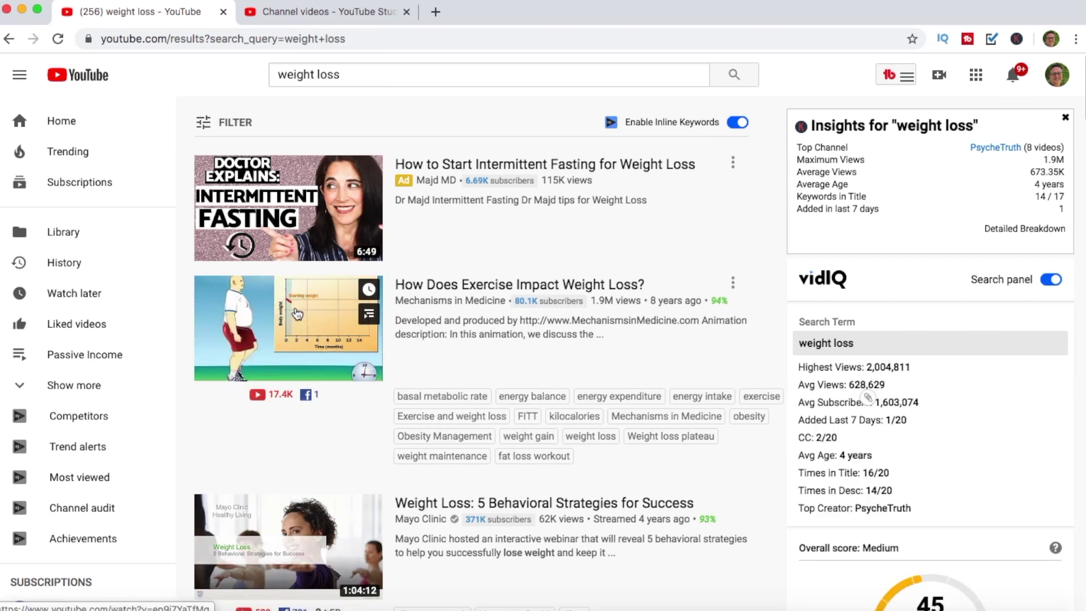
# Step: Open the video "How Does Exercise Impact Weight Loss?" and look through its Videolytics statistics and tags
pyautogui.moveTo(288, 324)
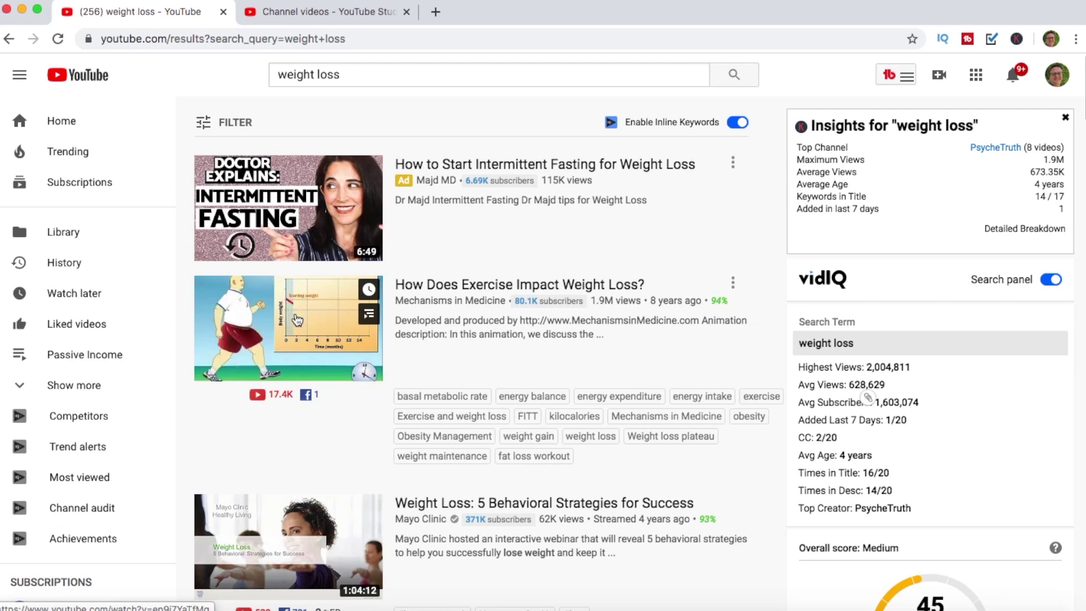
pyautogui.click(295, 321)
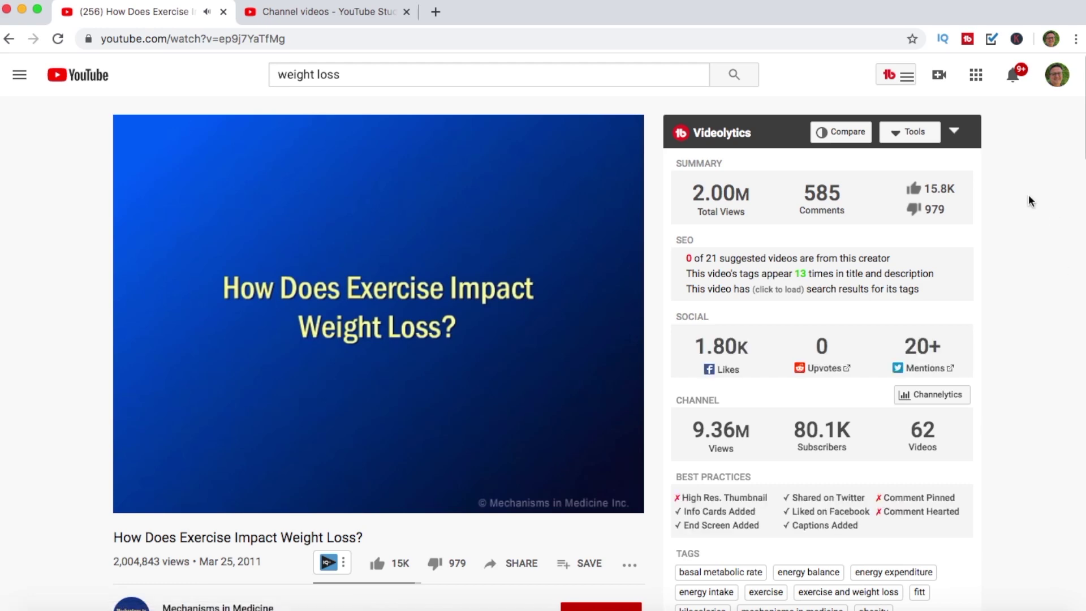
pyautogui.scroll(-2, 1047, 308)
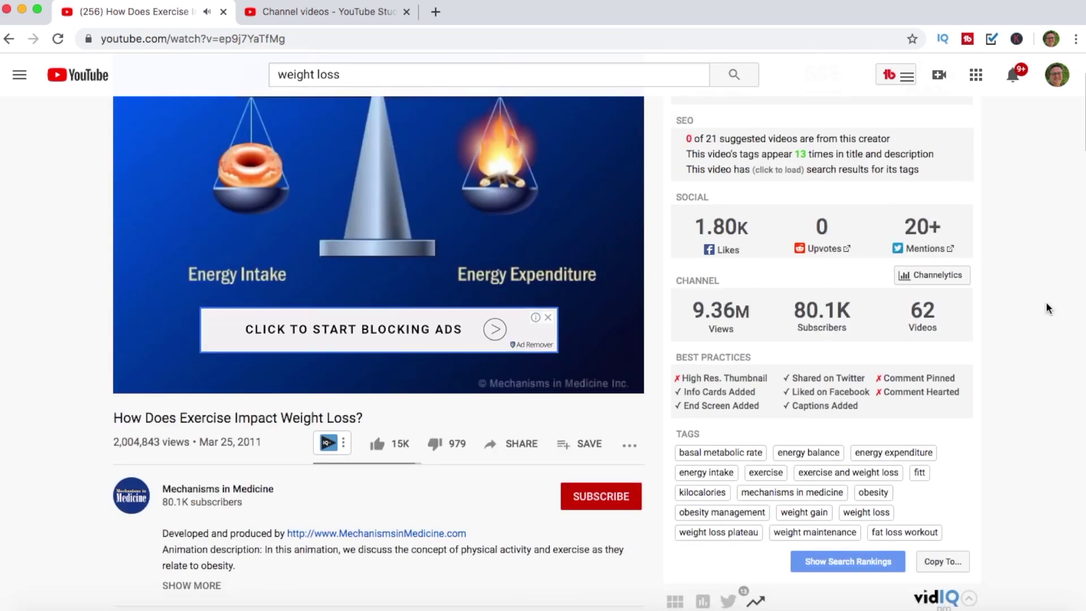
pyautogui.scroll(2, 1046, 307)
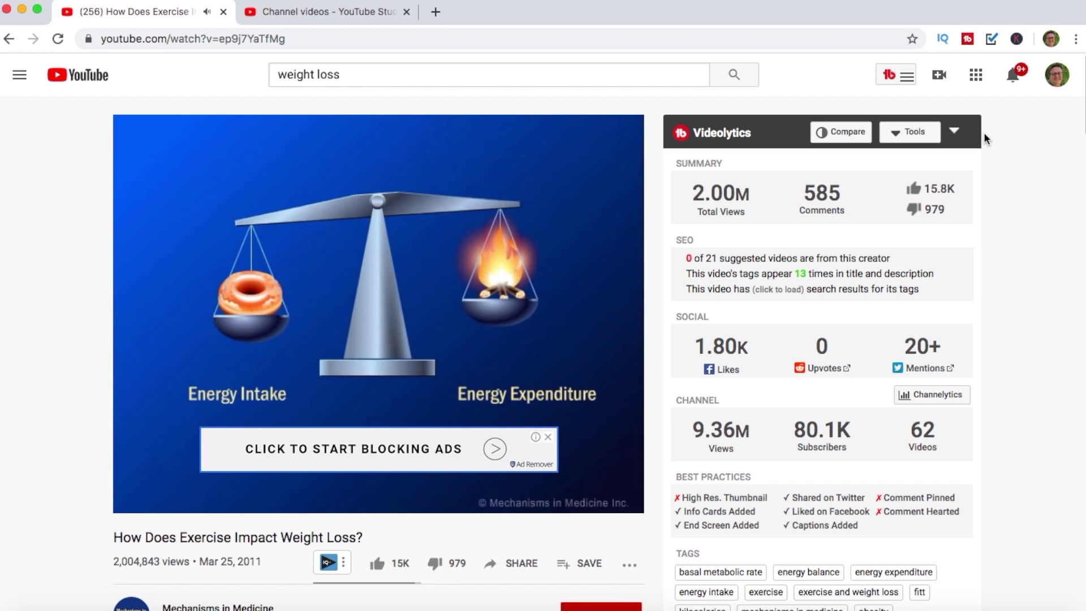
# Step: Collapse the Videolytics statistics beside the video and look at vidIQ's trending videos
pyautogui.click(955, 135)
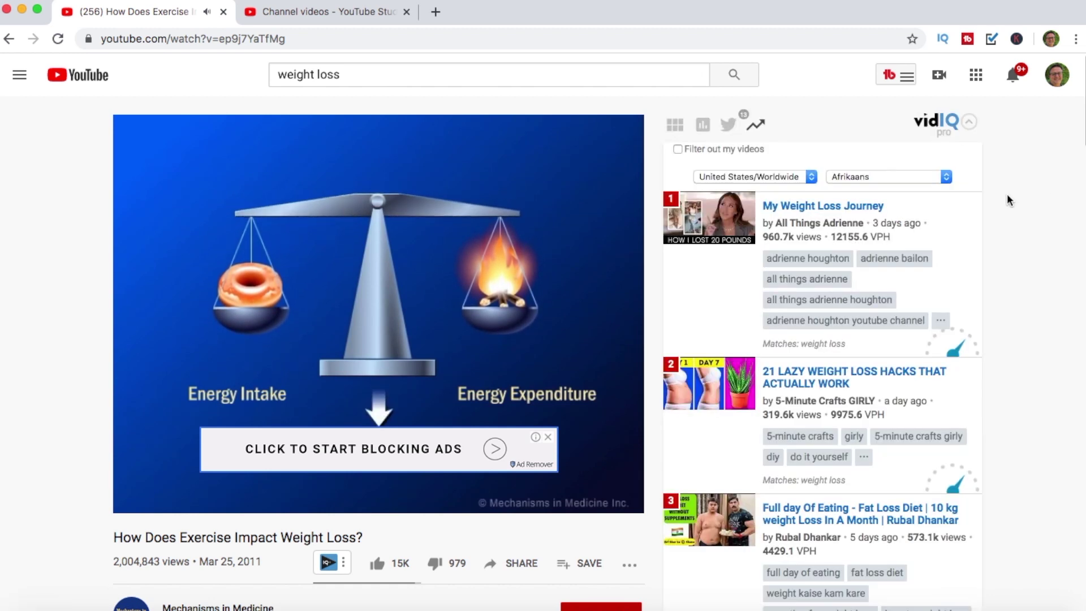
pyautogui.scroll(-1, 1040, 264)
pyautogui.scroll(1, 1039, 264)
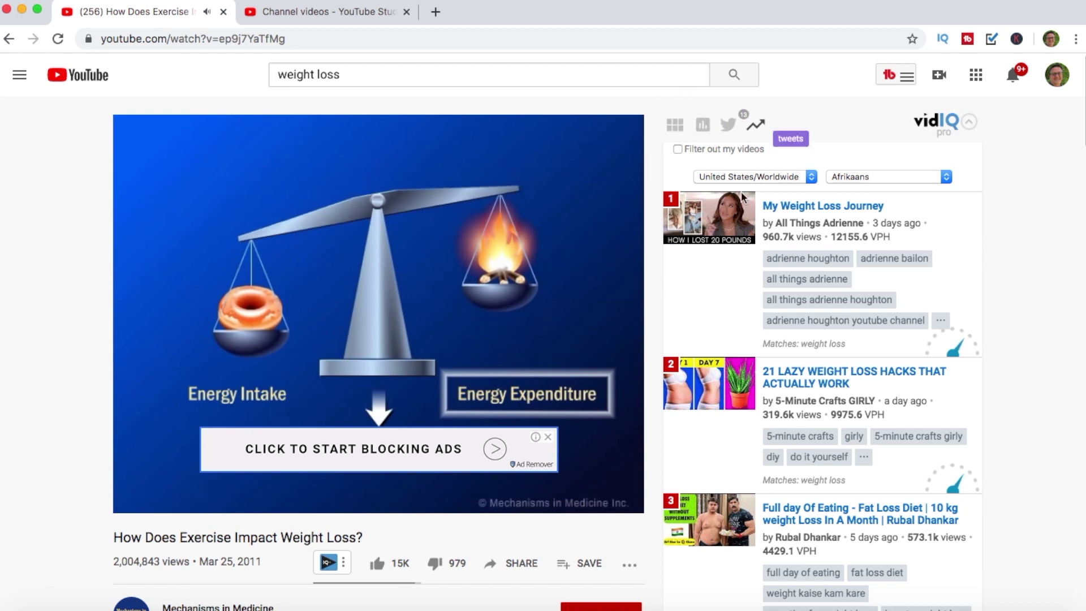
# Step: Show the vidIQ overview for the video and examine its engagement rate, vidIQ score and views per hour
pyautogui.click(676, 122)
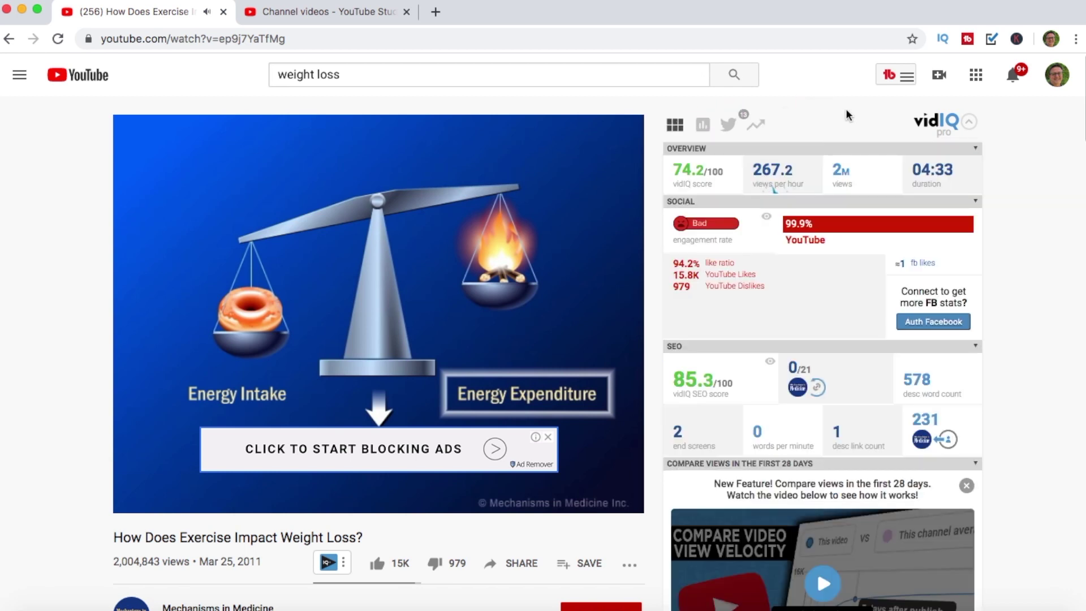
pyautogui.moveTo(725, 231)
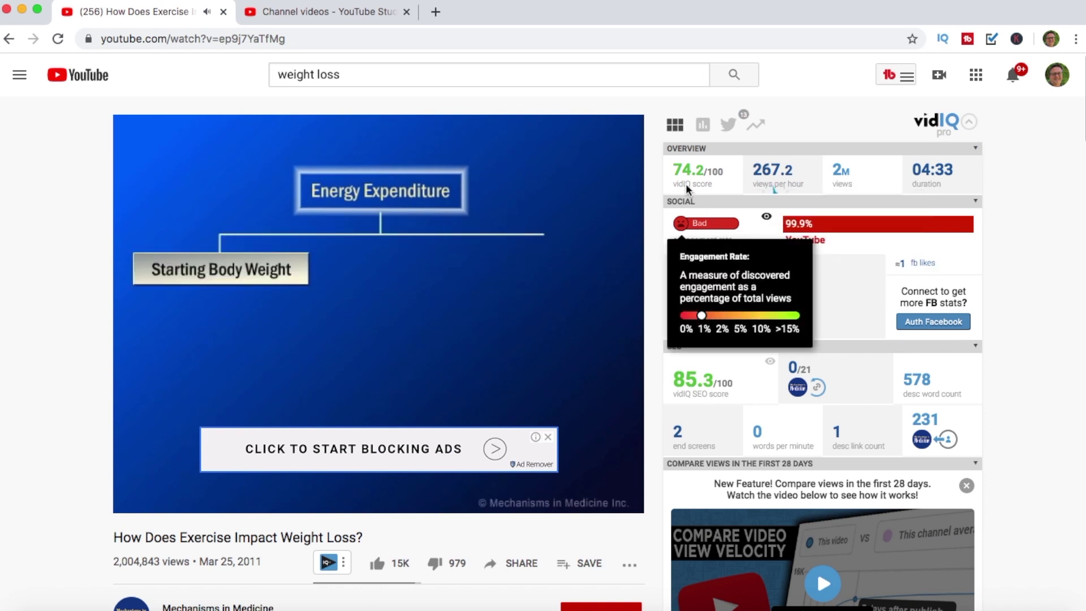
pyautogui.moveTo(685, 183)
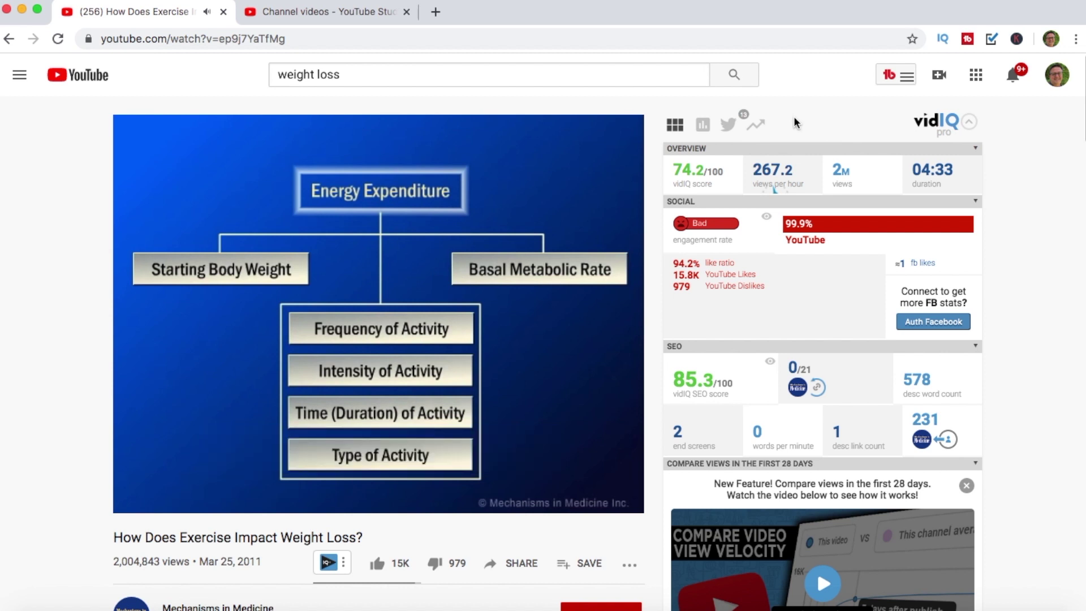
pyautogui.moveTo(785, 181)
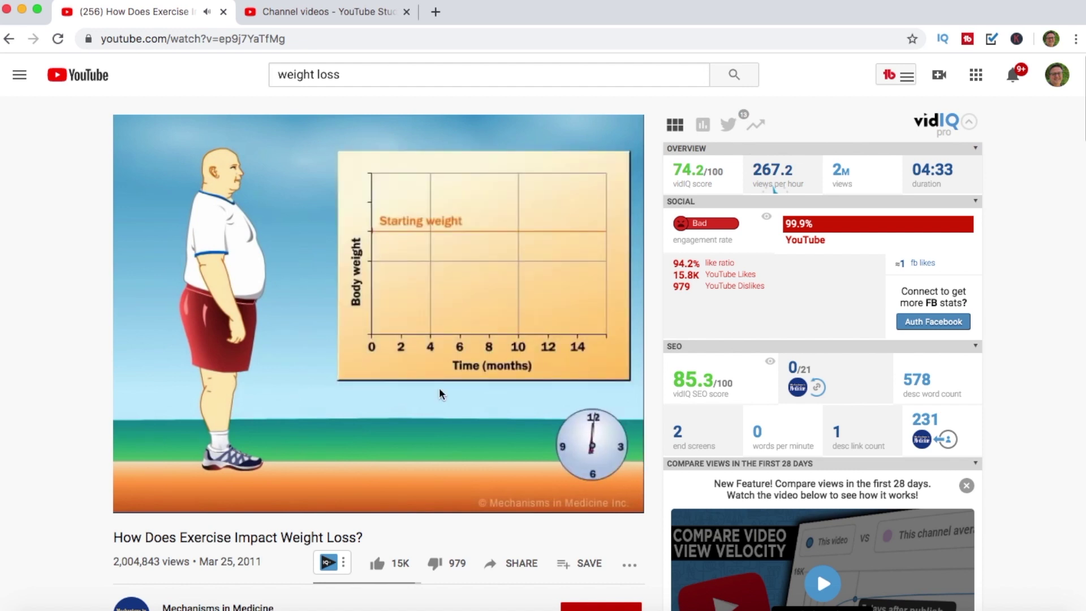
# Step: Pause the video and examine its vidIQ SEO score, description word count and other SEO figures
pyautogui.click(141, 503)
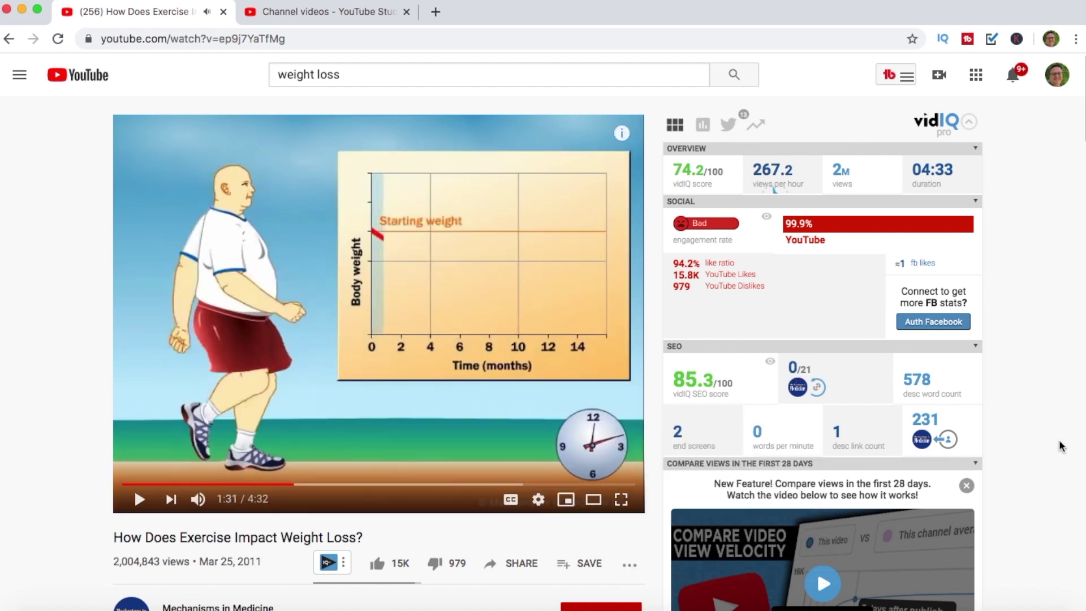
pyautogui.scroll(-2, 1061, 446)
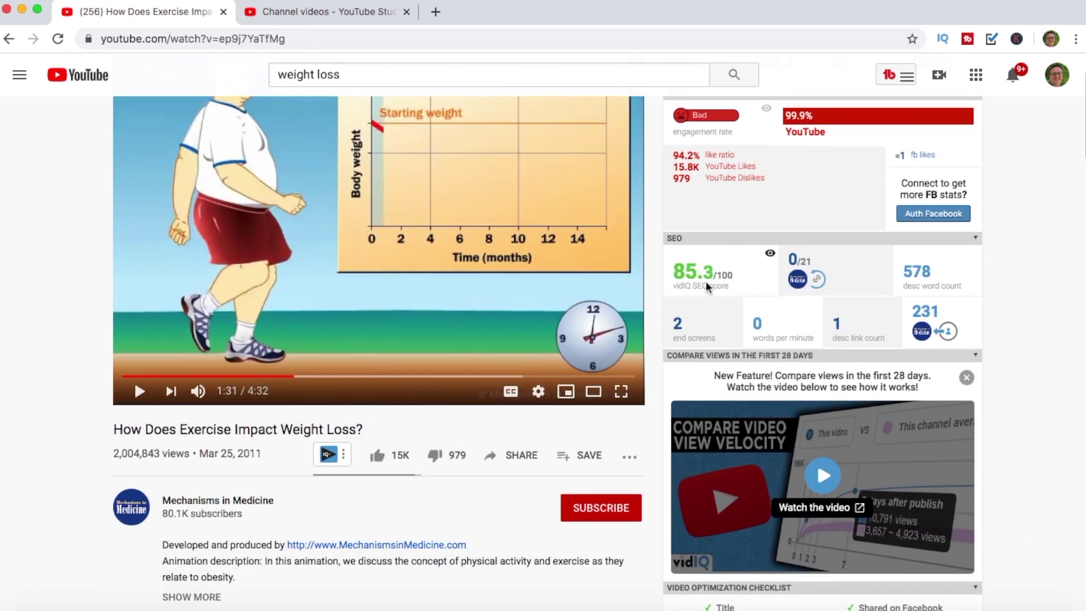
pyautogui.moveTo(689, 269)
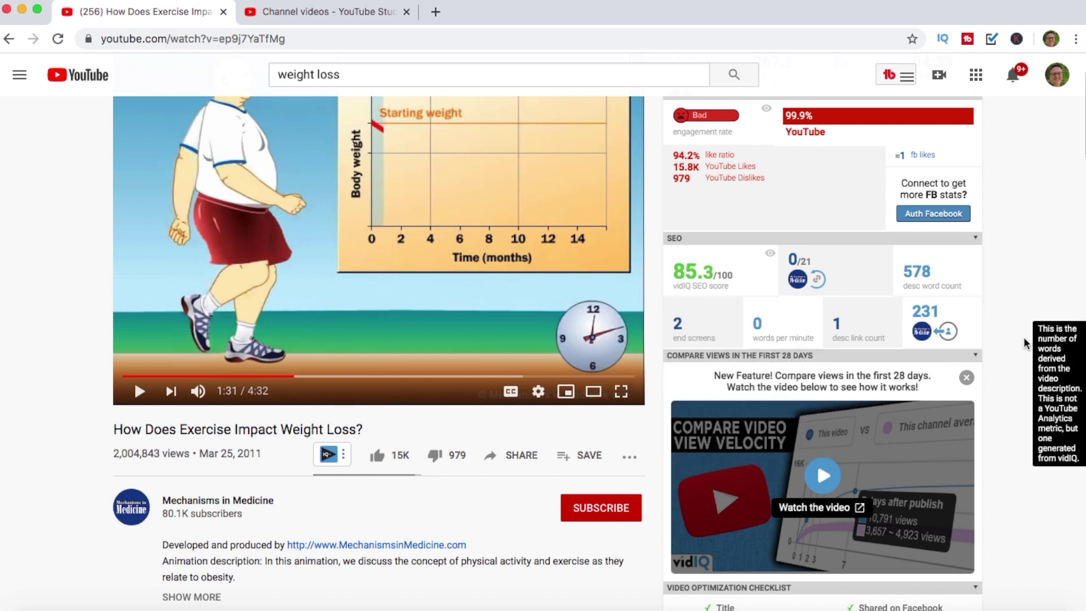
pyautogui.scroll(-2, 1017, 303)
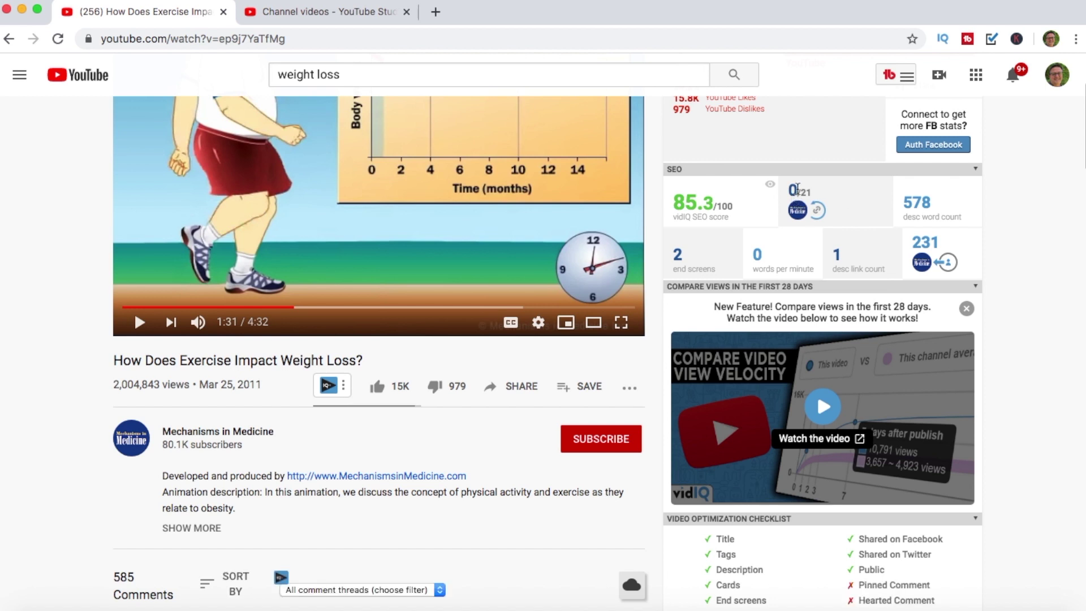
pyautogui.moveTo(799, 215)
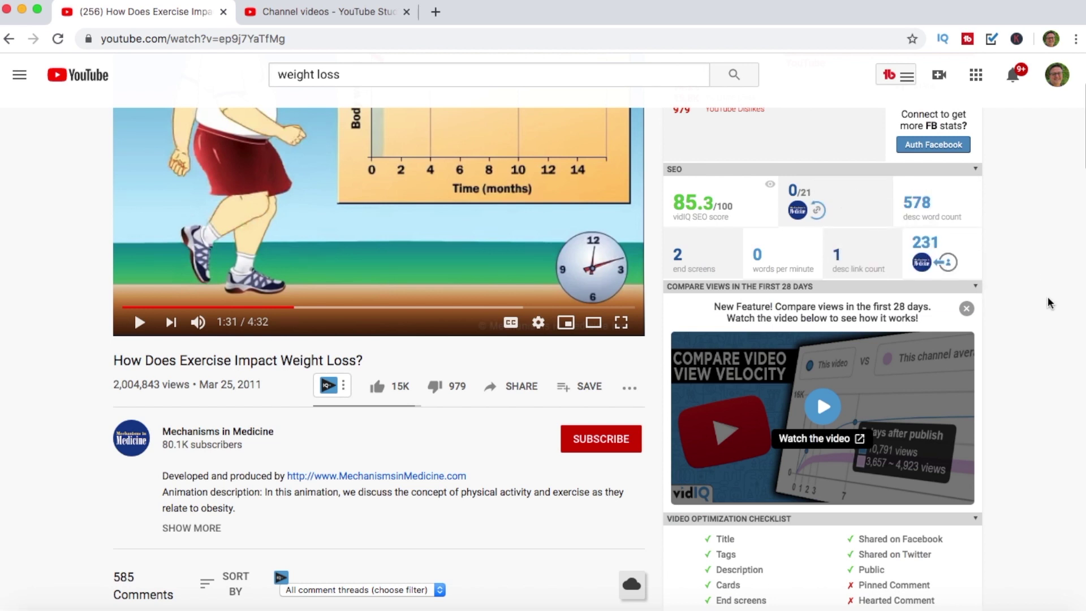
# Step: Examine vidIQ's video optimization checklist, controversial keywords, channel statistics and video tags for this video
pyautogui.scroll(-3, 1041, 345)
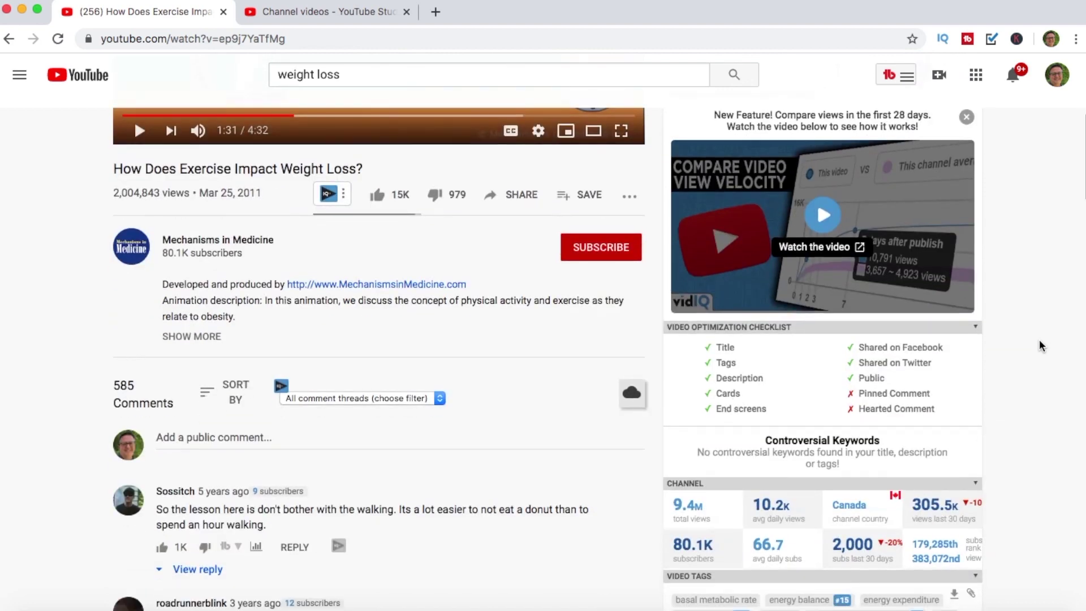
pyautogui.scroll(3, 1041, 342)
pyautogui.scroll(-5, 1040, 343)
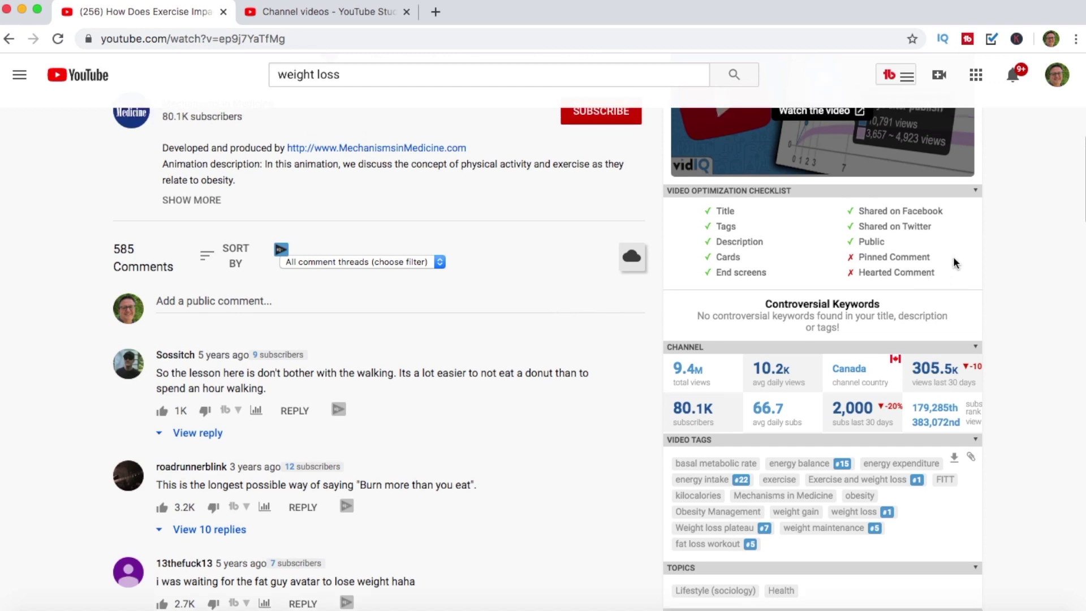
pyautogui.scroll(2, 955, 264)
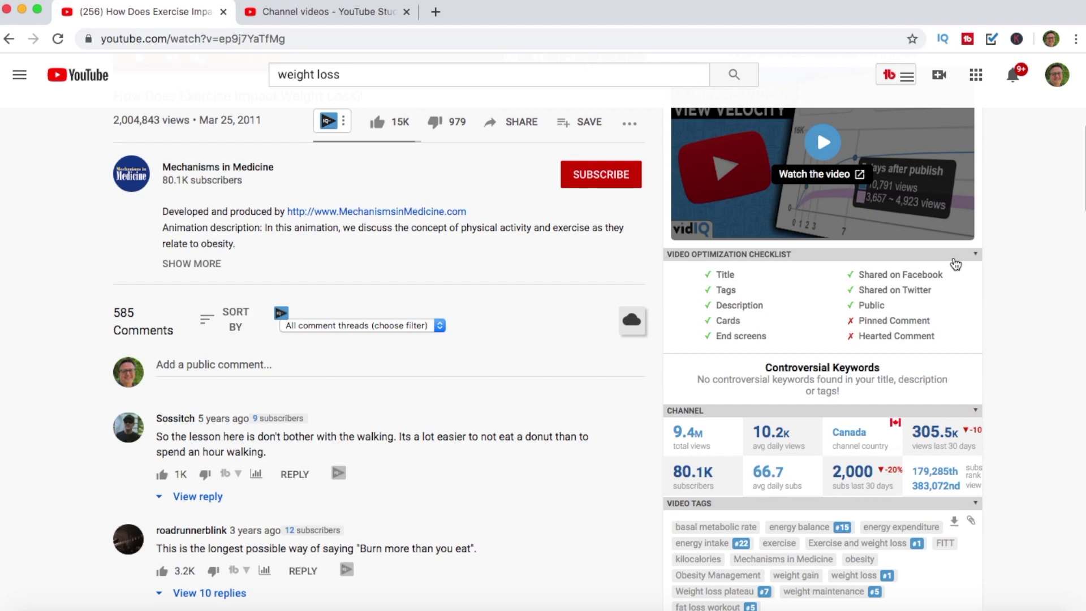
pyautogui.scroll(2, 955, 264)
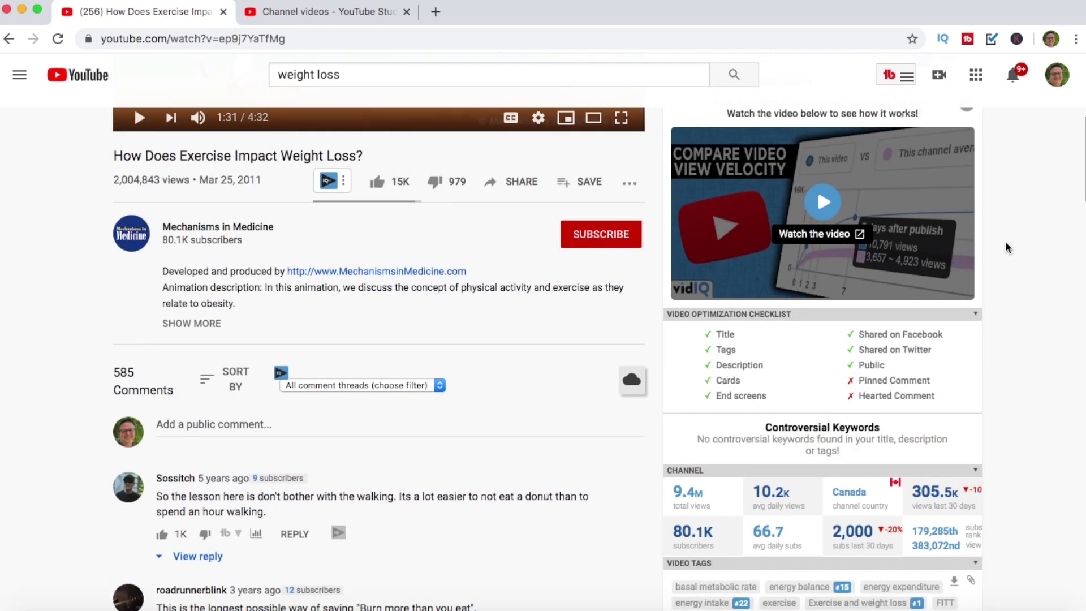
pyautogui.scroll(4, 1006, 247)
pyautogui.scroll(-5, 1006, 247)
pyautogui.scroll(-1, 1006, 245)
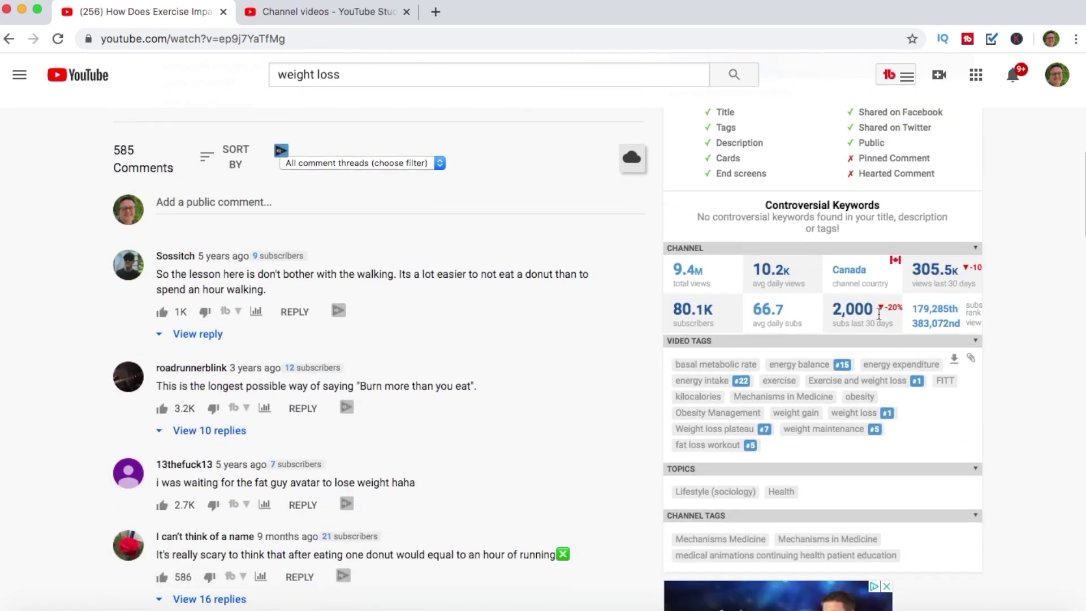
# Step: Show vidIQ's history charts for the video and examine its Views and Views Per Hour
pyautogui.scroll(12, 1022, 201)
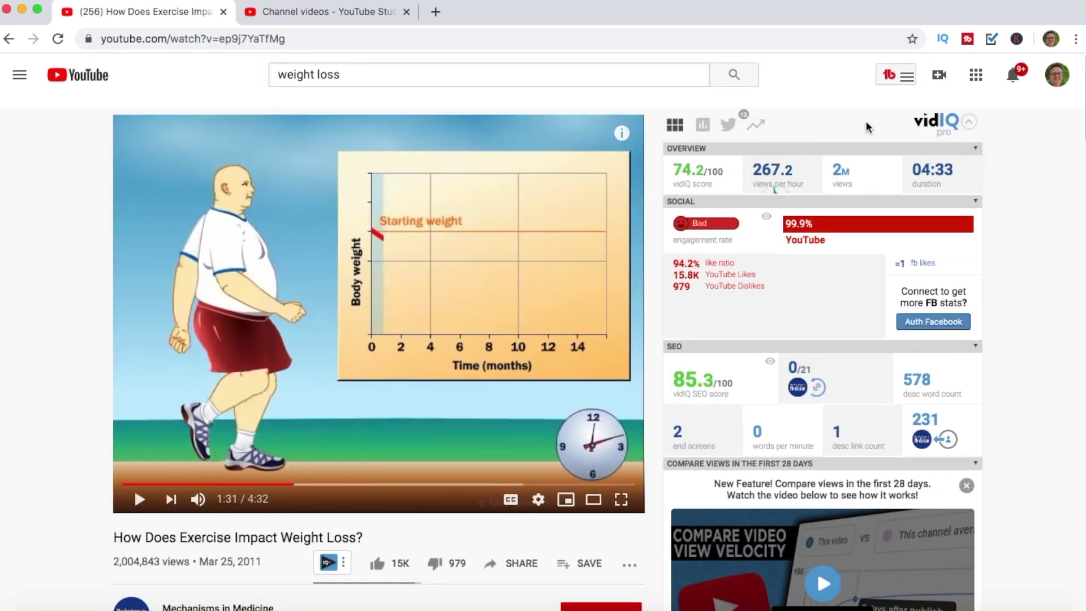
pyautogui.click(703, 125)
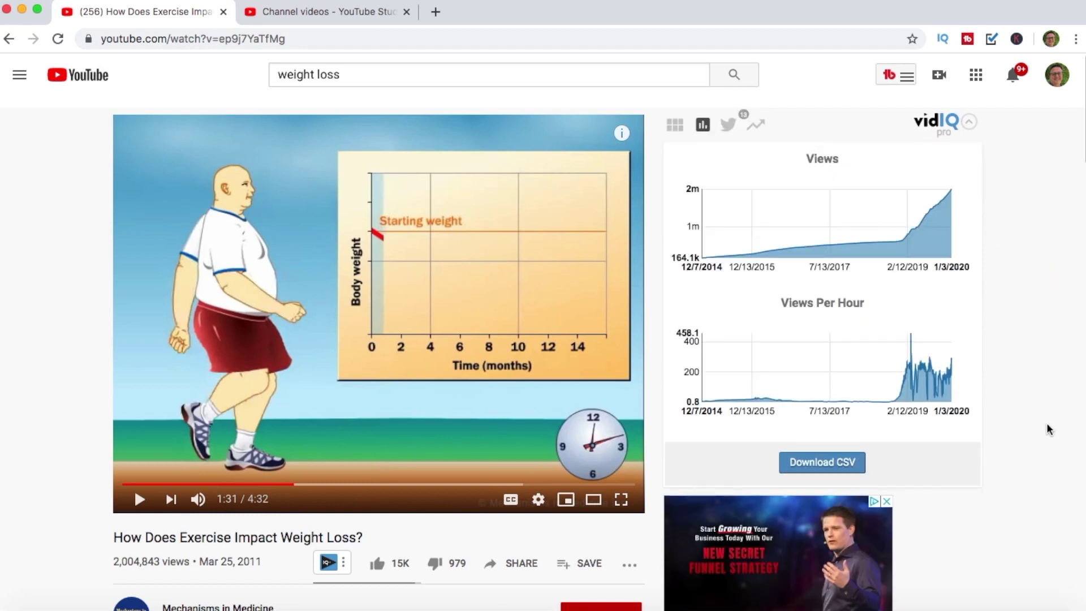
pyautogui.scroll(-2, 1046, 429)
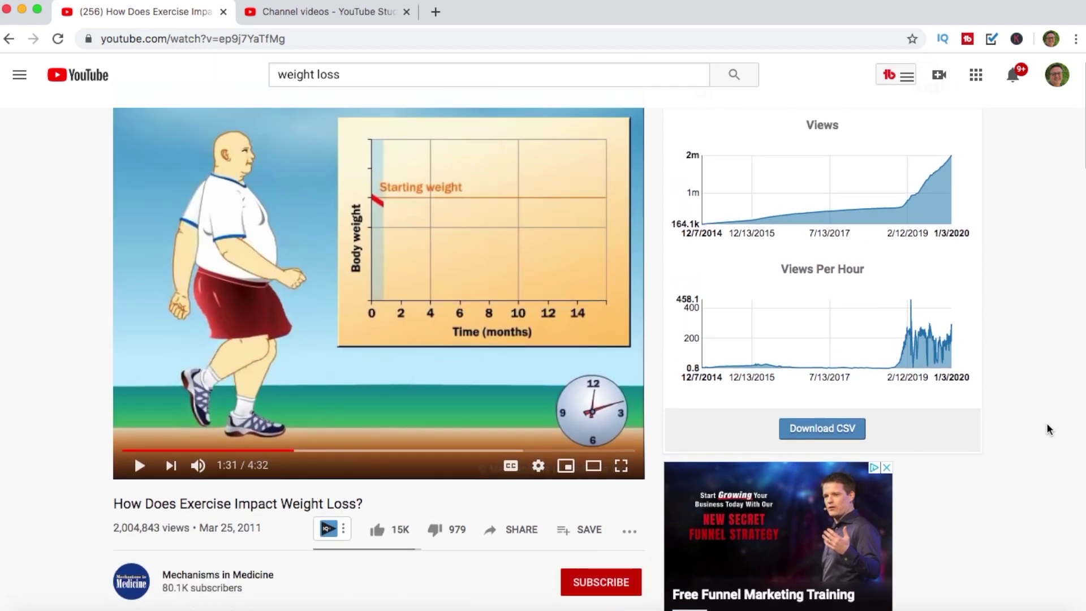
pyautogui.scroll(-3, 1047, 429)
pyautogui.scroll(4, 1047, 429)
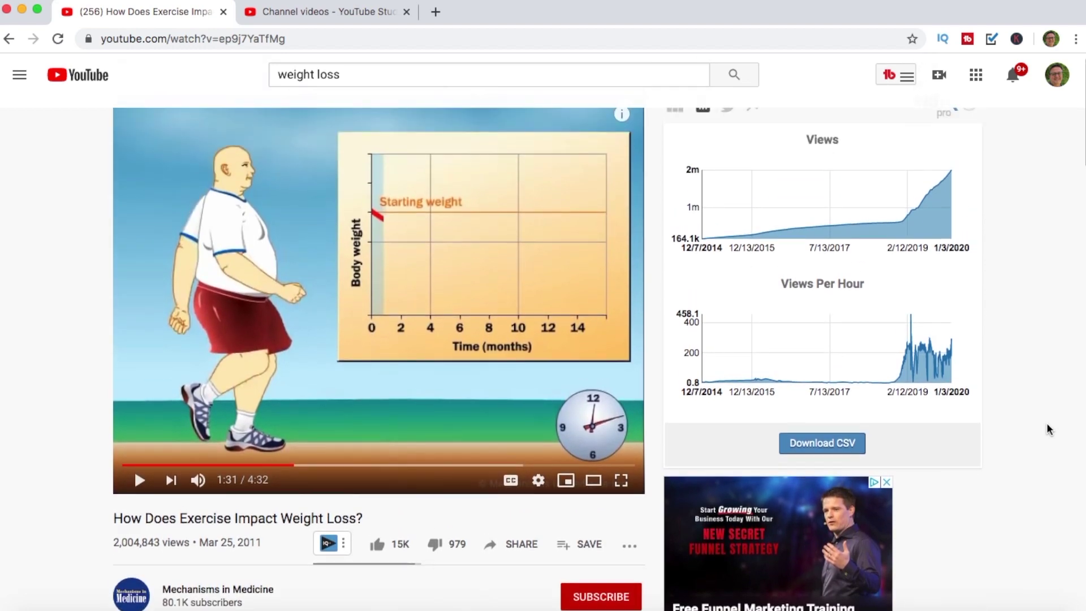
# Step: Look through the Videolytics box, keyword tags and suggested videos below the charts, and return to the view history
pyautogui.scroll(-5, 1038, 426)
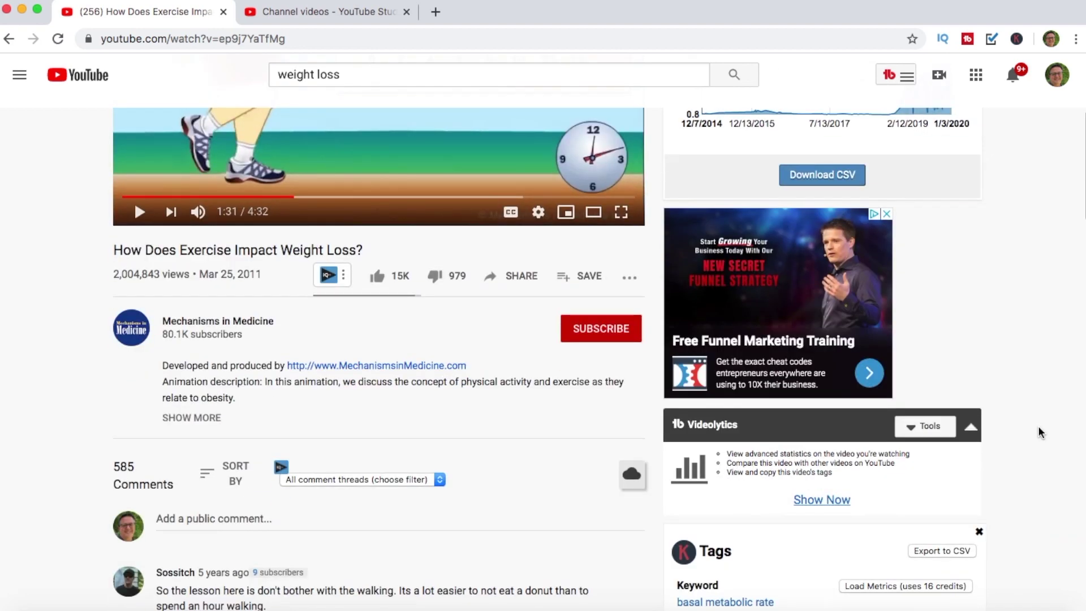
pyautogui.scroll(-3, 1039, 430)
pyautogui.scroll(-6, 1039, 427)
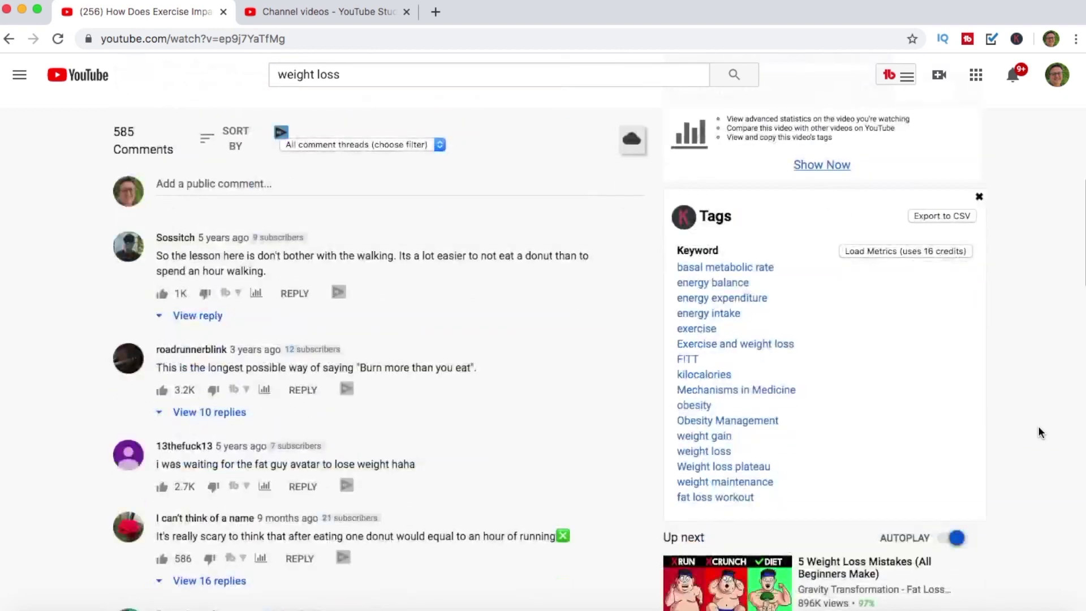
pyautogui.scroll(-3, 1039, 433)
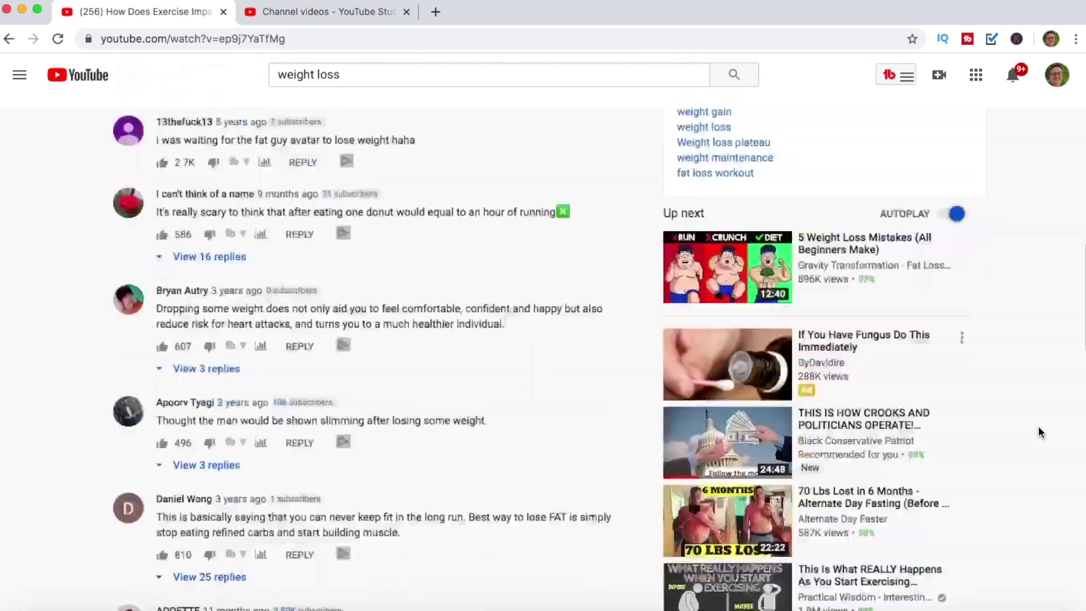
pyautogui.scroll(2, 1039, 433)
pyautogui.scroll(11, 1038, 432)
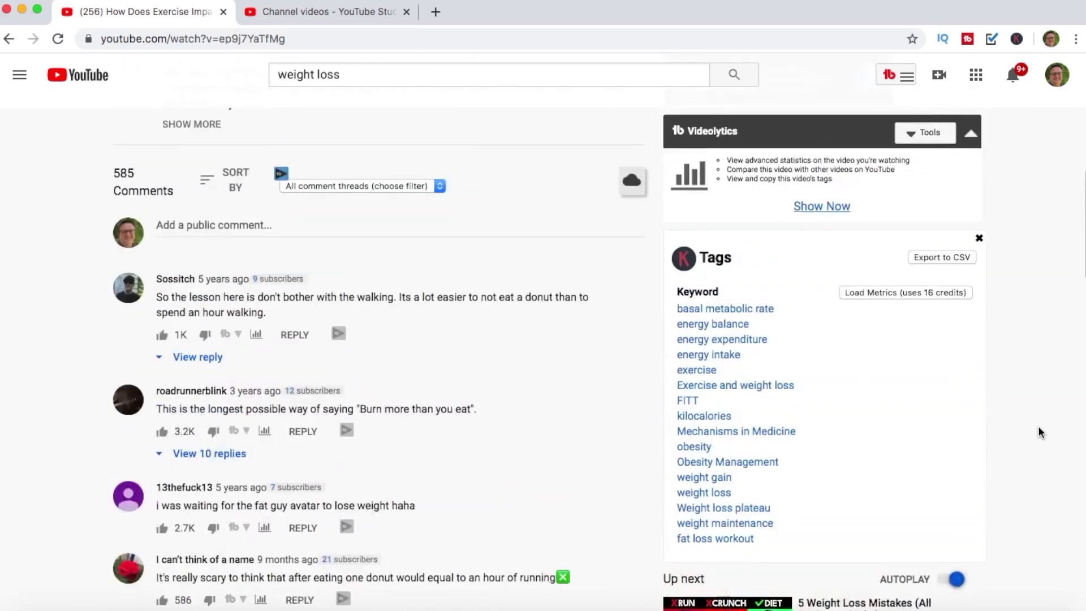
pyautogui.scroll(1, 1038, 432)
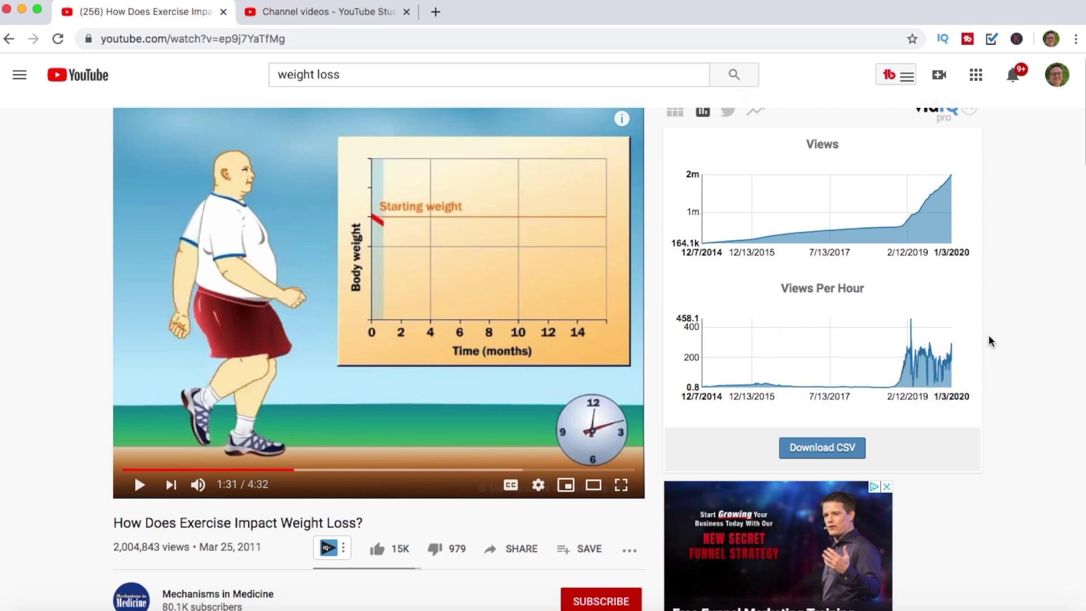
pyautogui.scroll(1, 1047, 287)
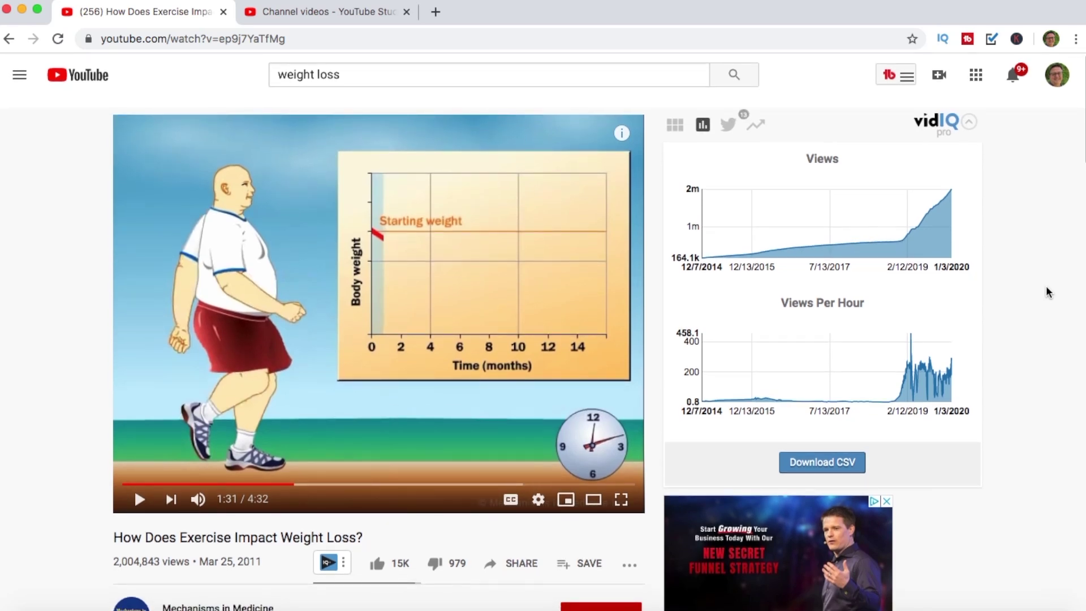
# Step: Show the tweets that mention the video in vidIQ and read through them
pyautogui.click(729, 125)
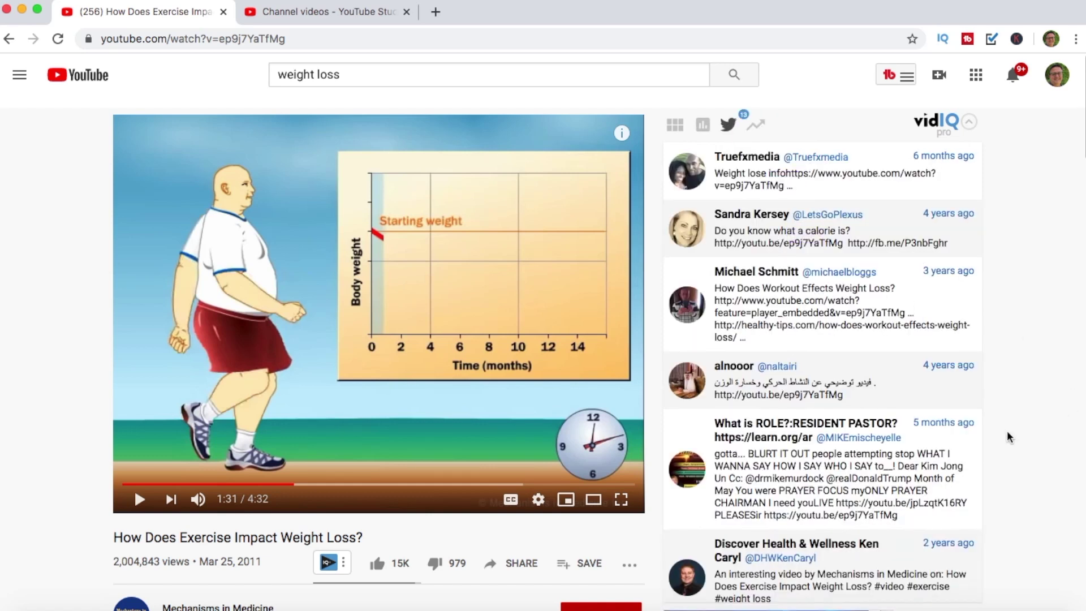
pyautogui.scroll(-4, 928, 470)
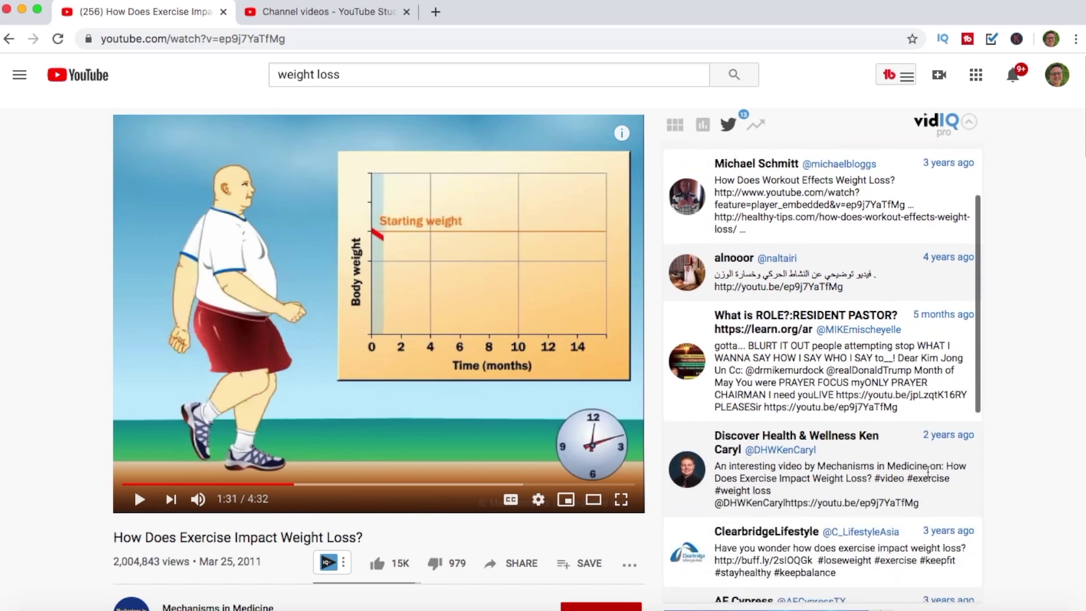
pyautogui.scroll(3, 927, 471)
pyautogui.scroll(1, 927, 471)
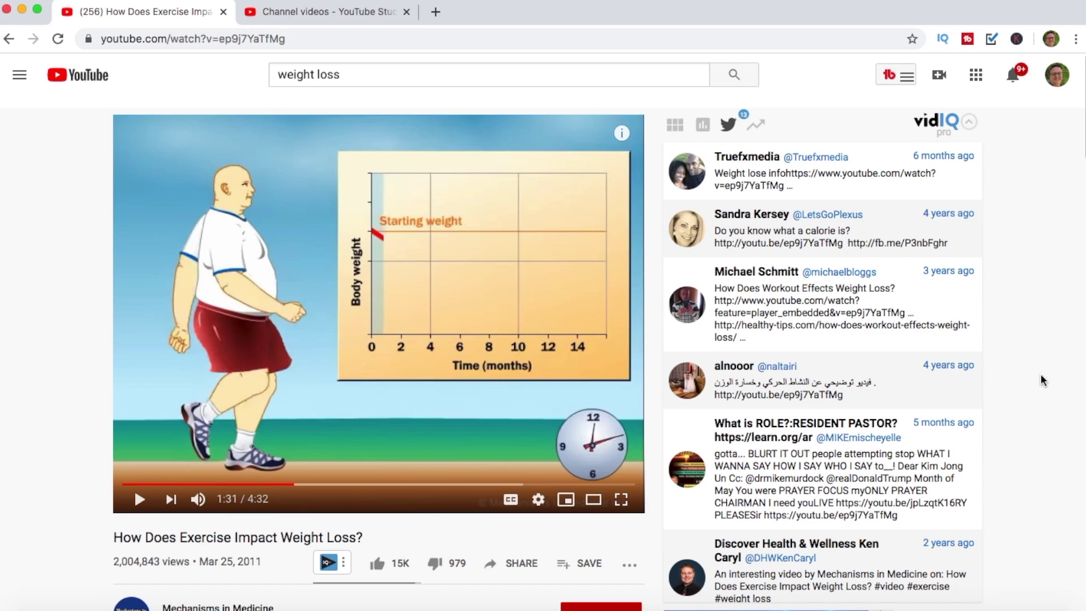
pyautogui.scroll(-5, 1041, 376)
pyautogui.scroll(2, 1043, 380)
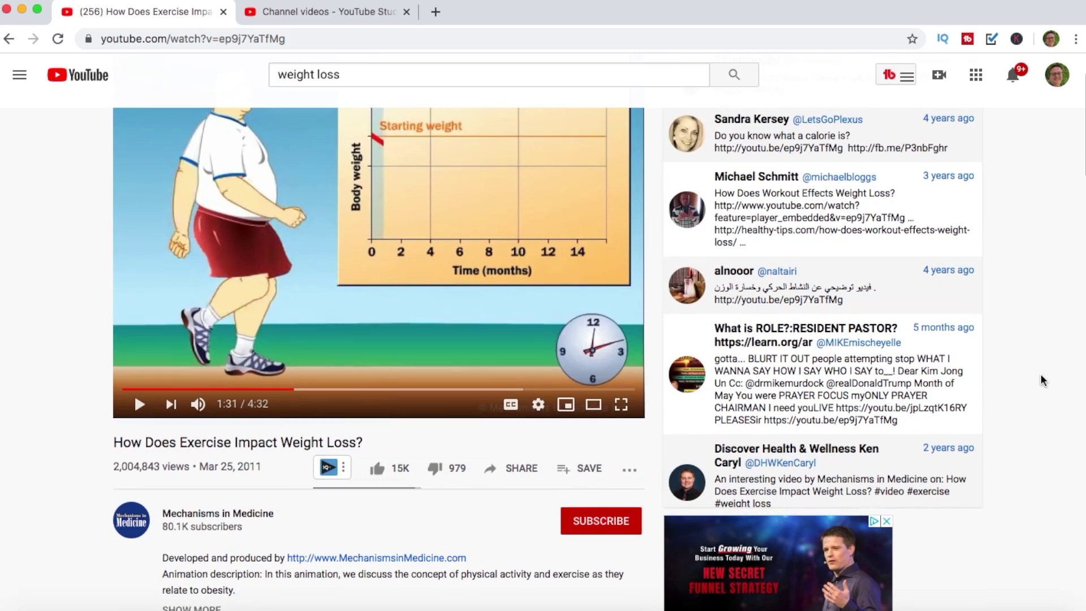
pyautogui.scroll(3, 931, 359)
pyautogui.scroll(-1, 930, 358)
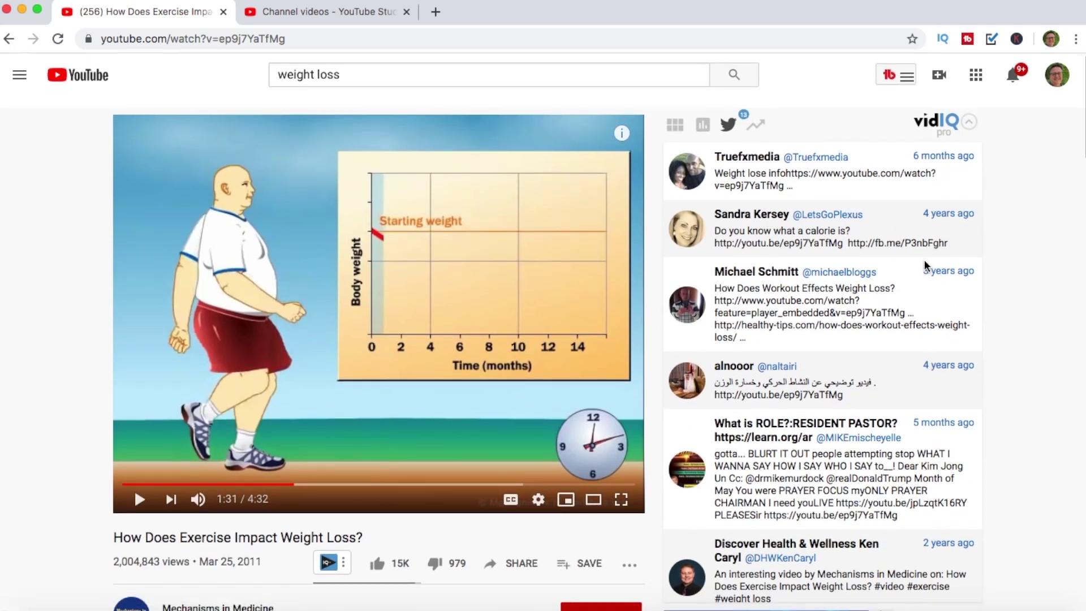
pyautogui.scroll(-1, 1028, 298)
pyautogui.scroll(1, 1028, 298)
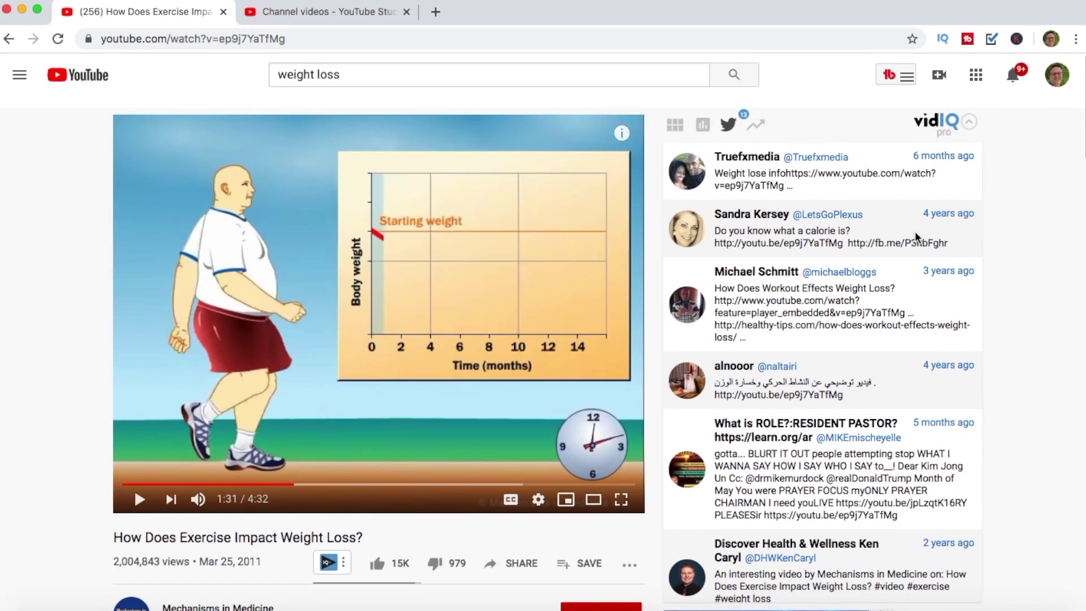
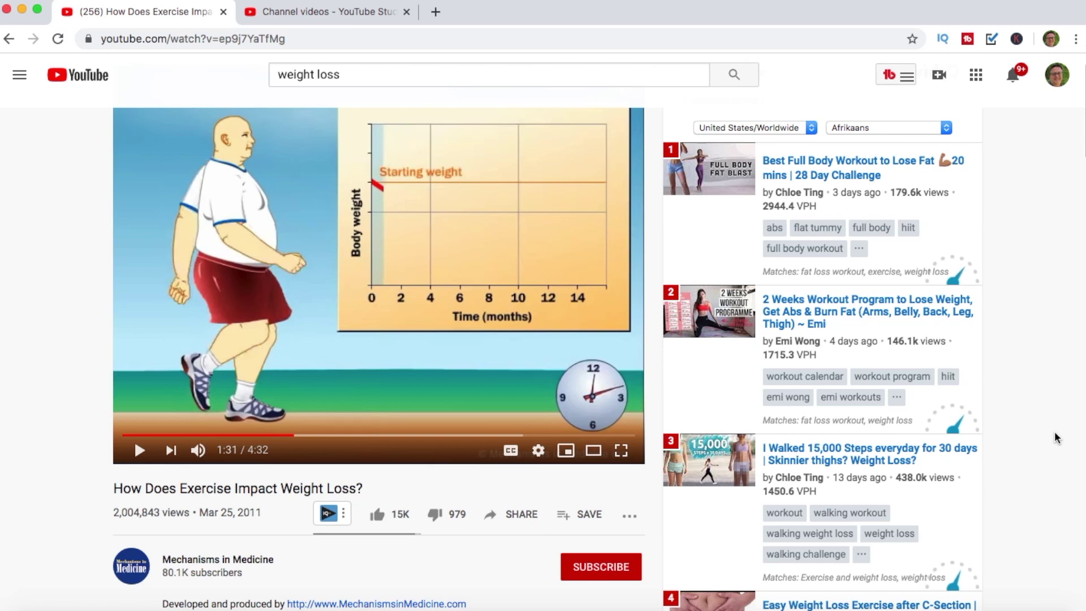
# Step: Show vidIQ's trending videos and compare their views per hour, tags and matching keywords
pyautogui.scroll(-2, 1054, 433)
pyautogui.scroll(3, 1054, 438)
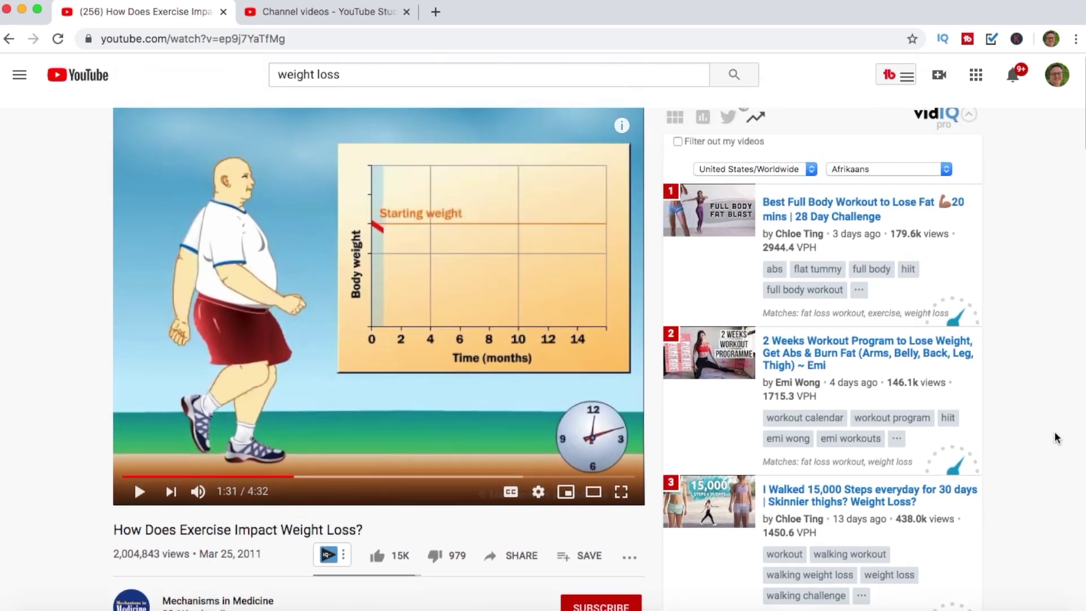
pyautogui.scroll(-2, 1054, 437)
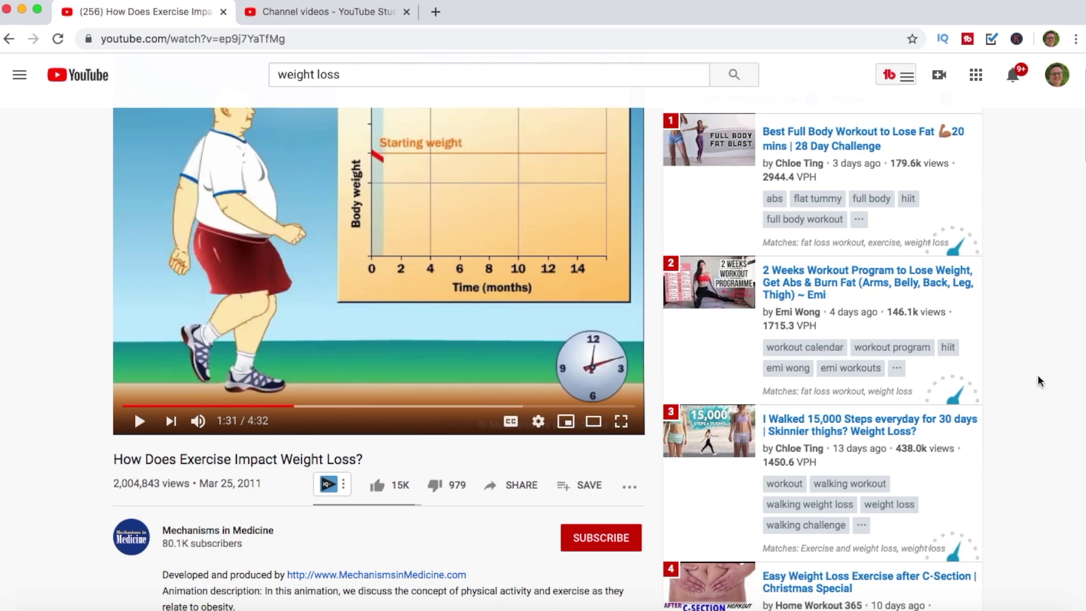
pyautogui.scroll(-1, 1036, 376)
pyautogui.scroll(-5, 1036, 376)
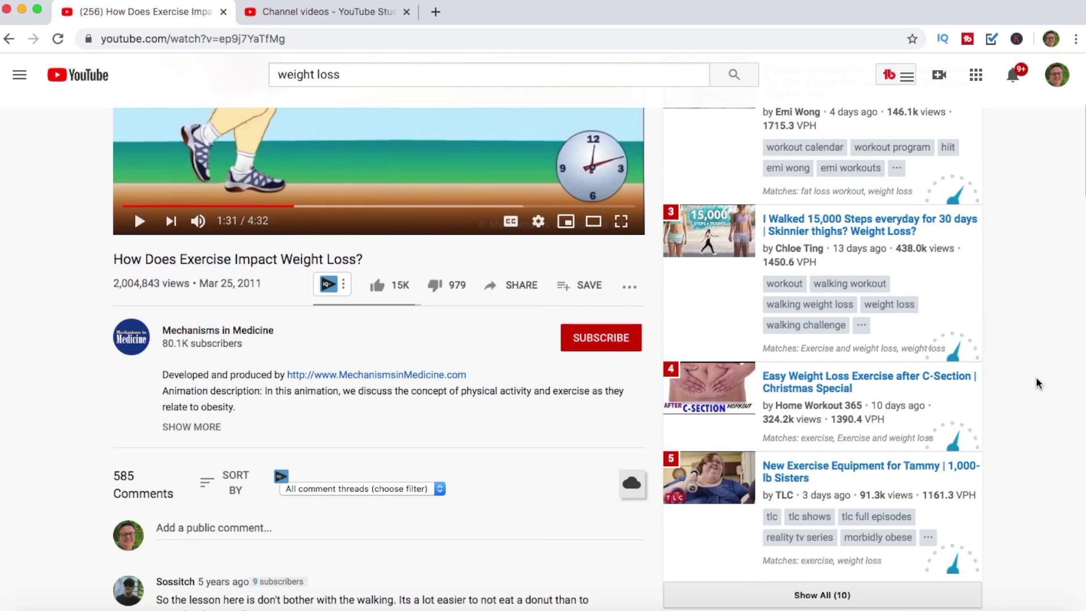
pyautogui.scroll(8, 1036, 377)
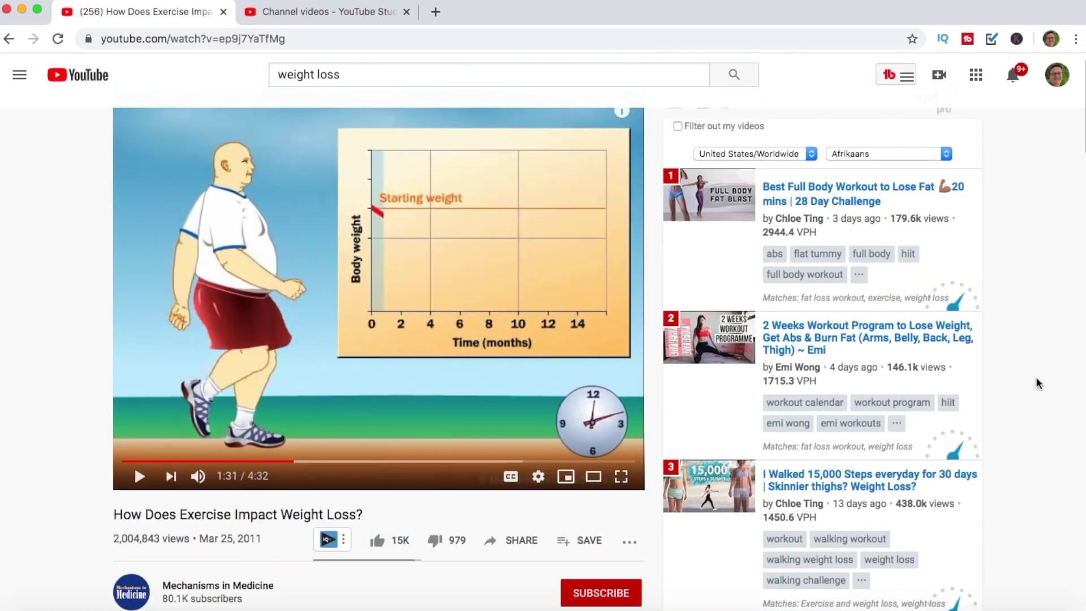
pyautogui.scroll(1, 1038, 383)
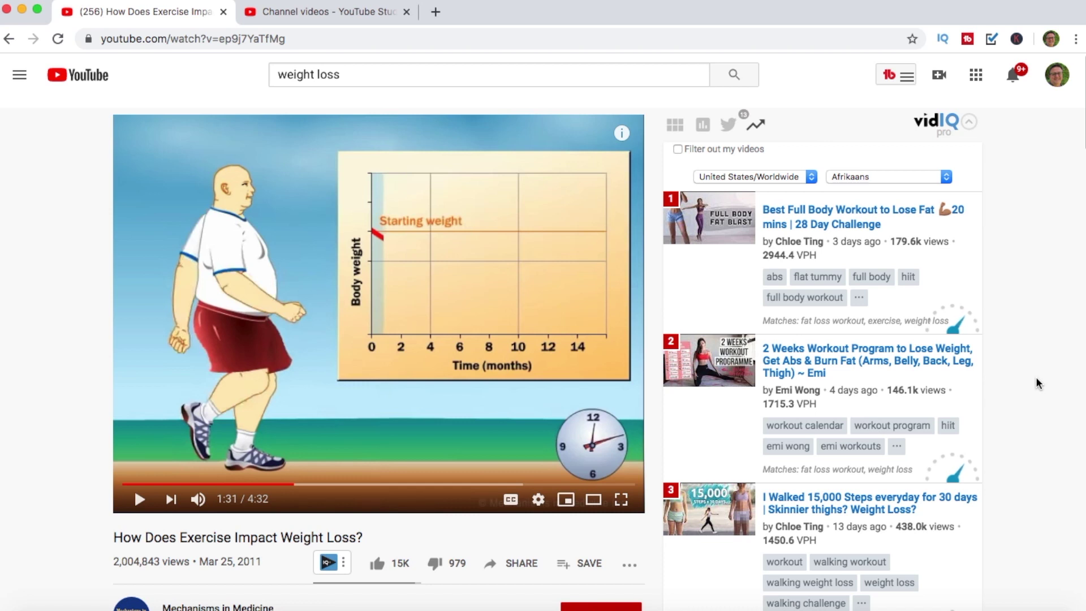
pyautogui.scroll(-2, 1036, 377)
pyautogui.scroll(1, 1036, 377)
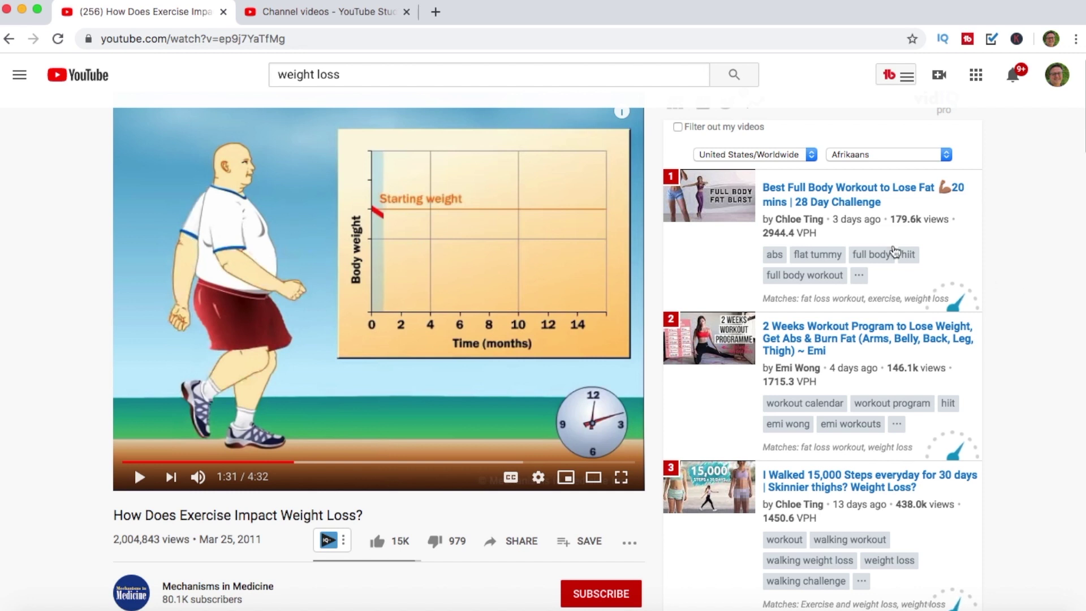
pyautogui.scroll(-2, 848, 249)
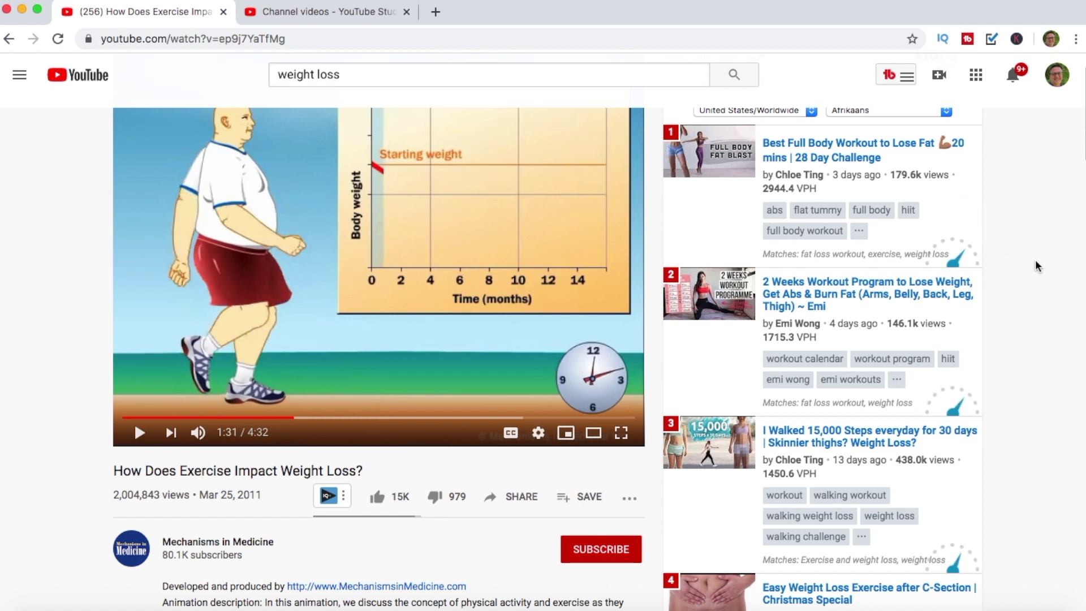
pyautogui.scroll(-2, 1047, 282)
pyautogui.scroll(3, 1046, 276)
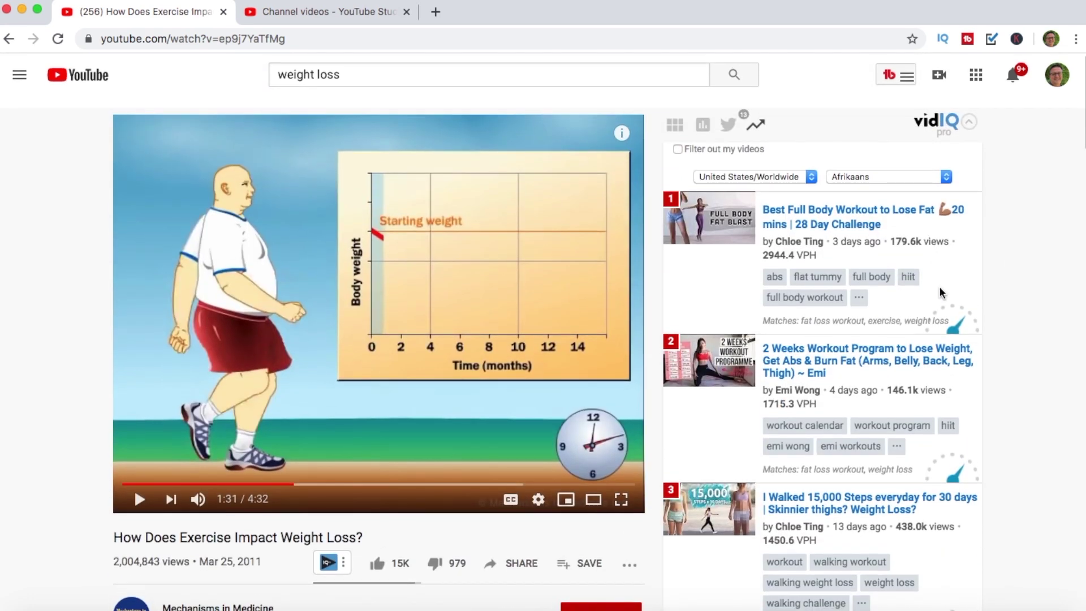
# Step: Look through the remaining trending videos, the viewer comments and the suggested videos' ratings, and return to the video
pyautogui.scroll(-2, 938, 284)
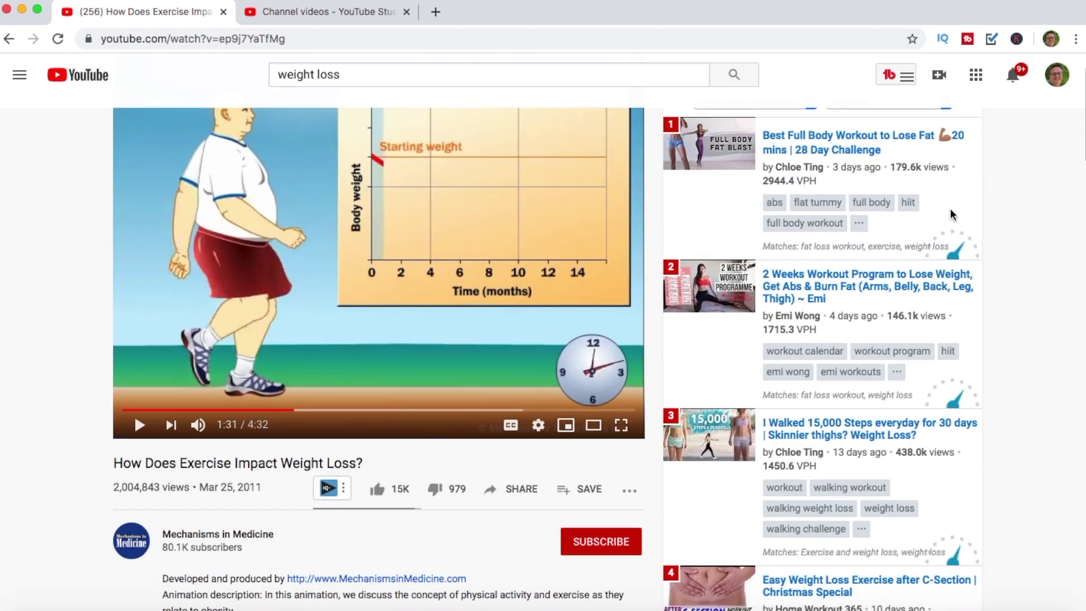
pyautogui.scroll(-2, 961, 429)
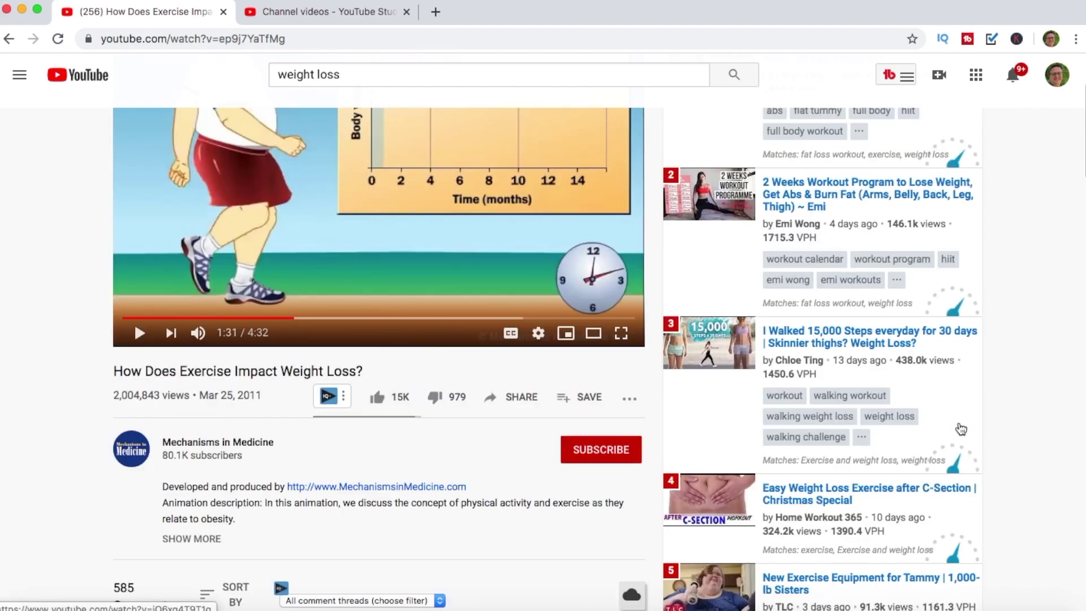
pyautogui.scroll(-10, 961, 428)
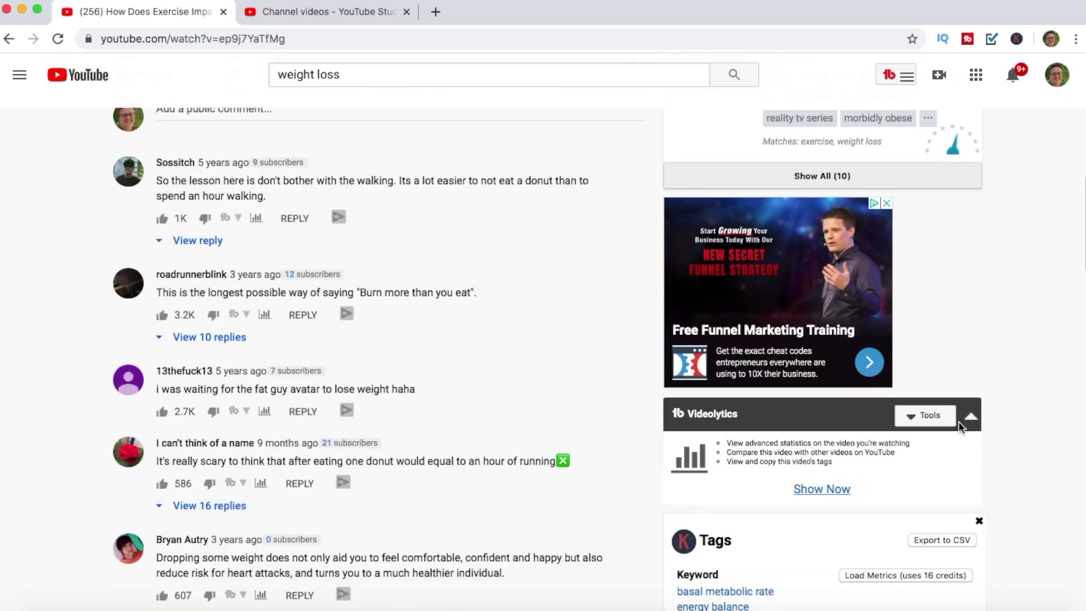
pyautogui.scroll(-15, 960, 428)
pyautogui.scroll(-15, 960, 428)
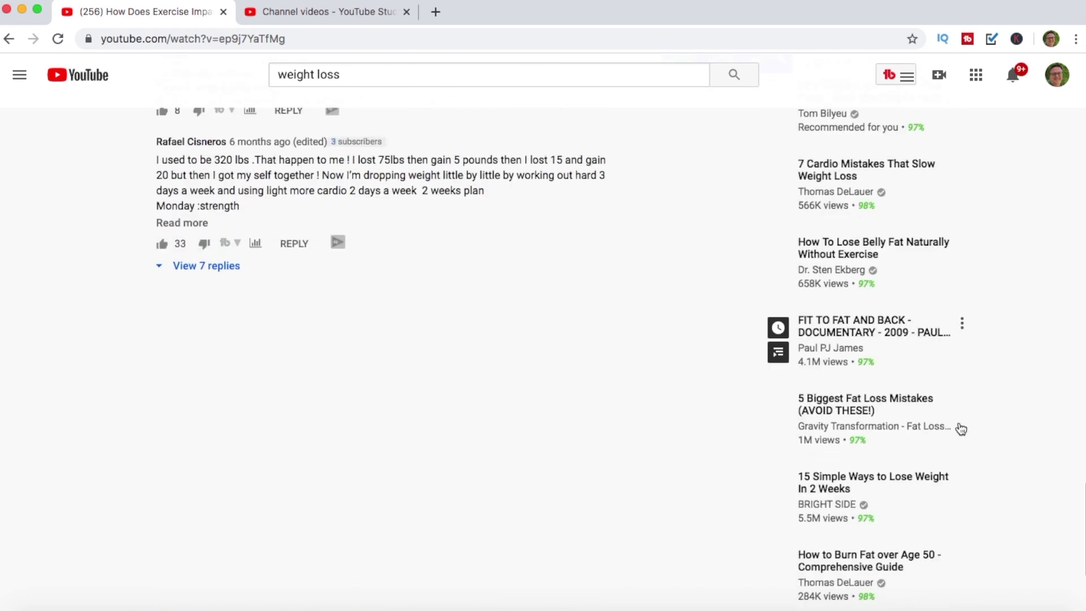
pyautogui.scroll(-4, 960, 428)
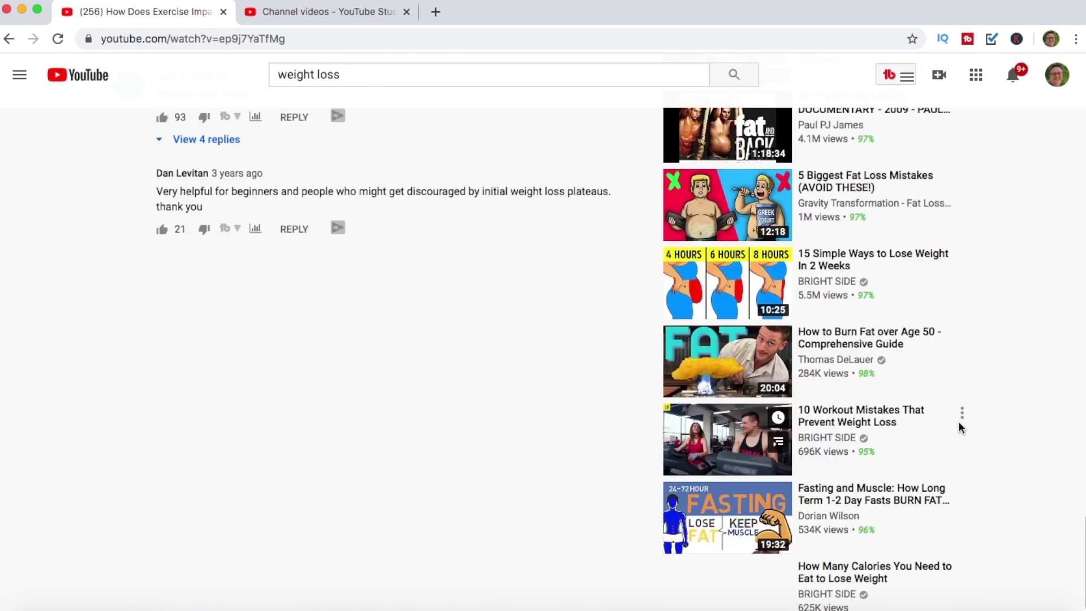
pyautogui.scroll(-2, 960, 425)
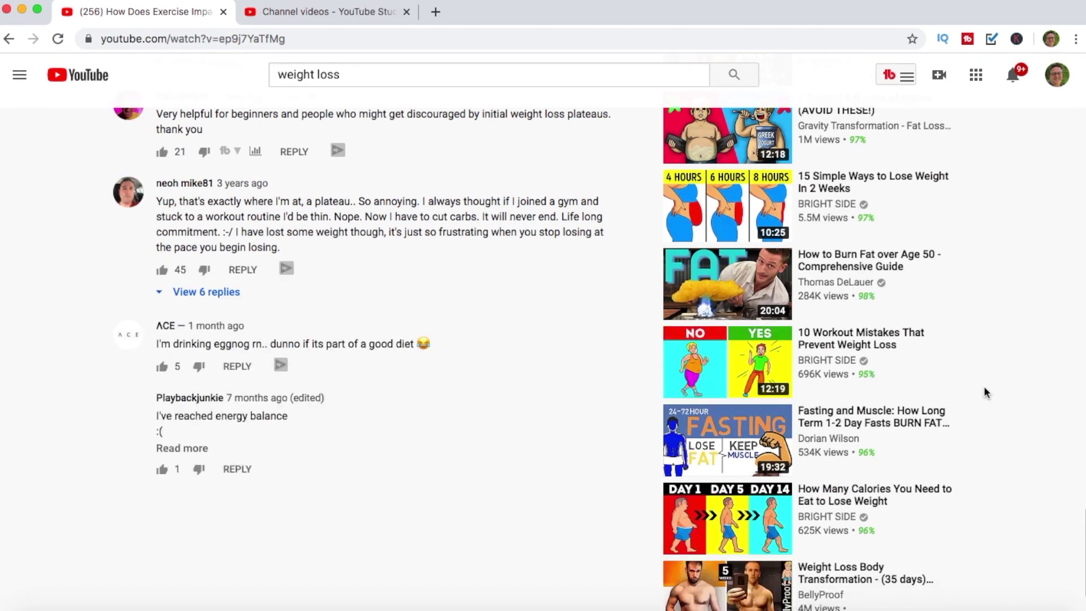
pyautogui.scroll(-3, 984, 389)
pyautogui.scroll(15, 985, 388)
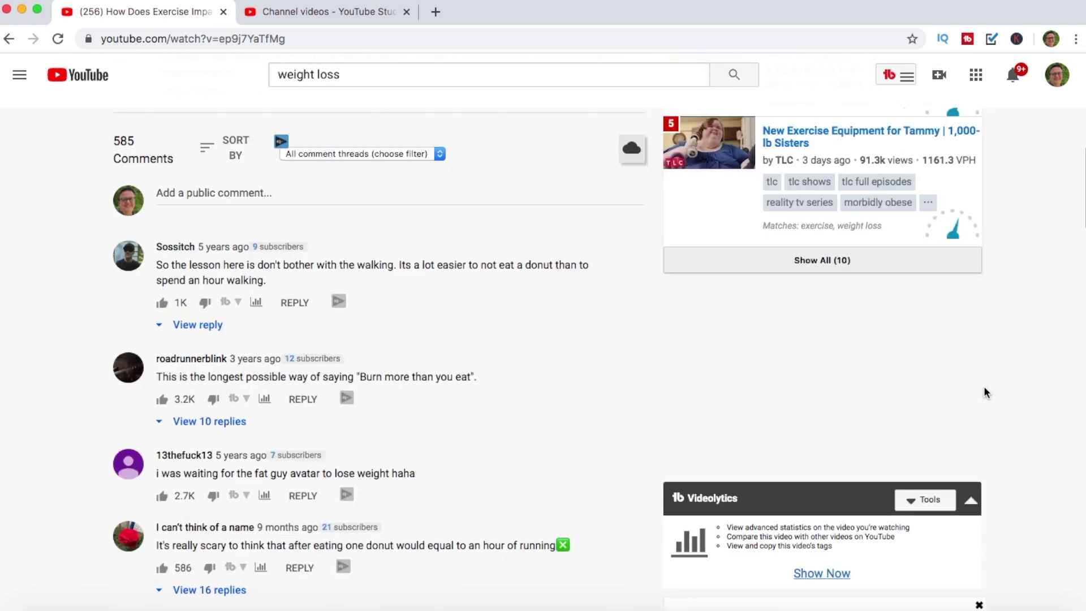
pyautogui.scroll(10, 984, 387)
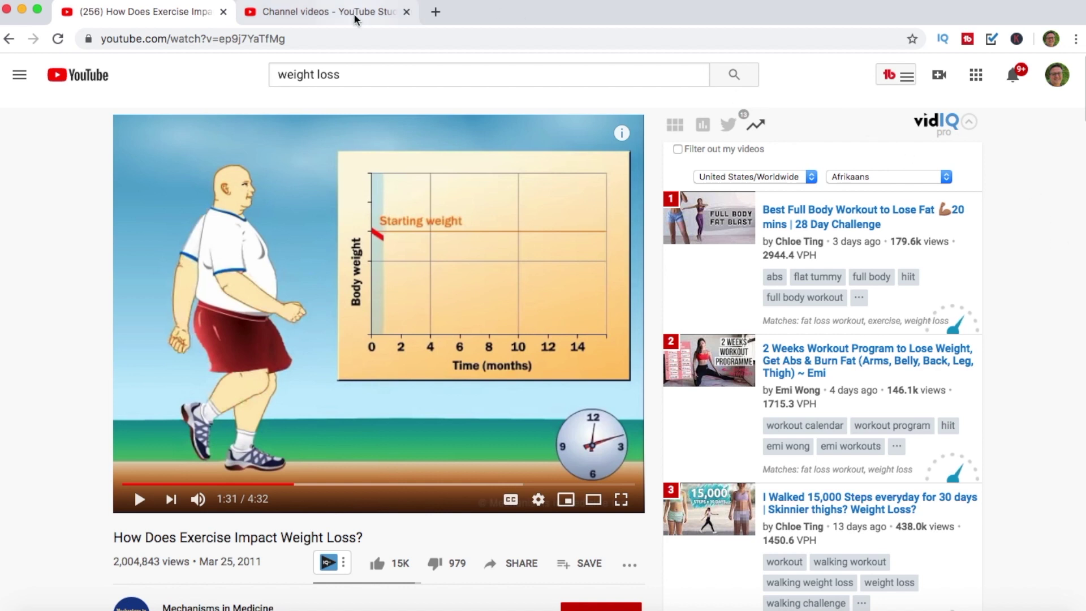
# Step: Switch to YouTube Studio and upload How To Start Affiliate Marketing.mov from the Video Authority Mastery folder
pyautogui.click(324, 16)
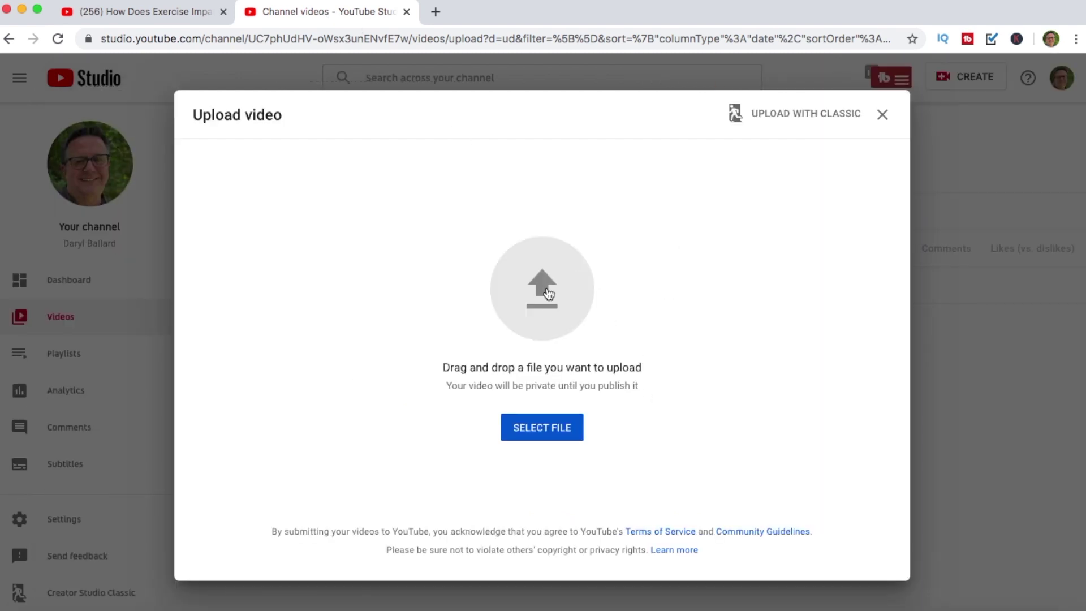
pyautogui.click(553, 429)
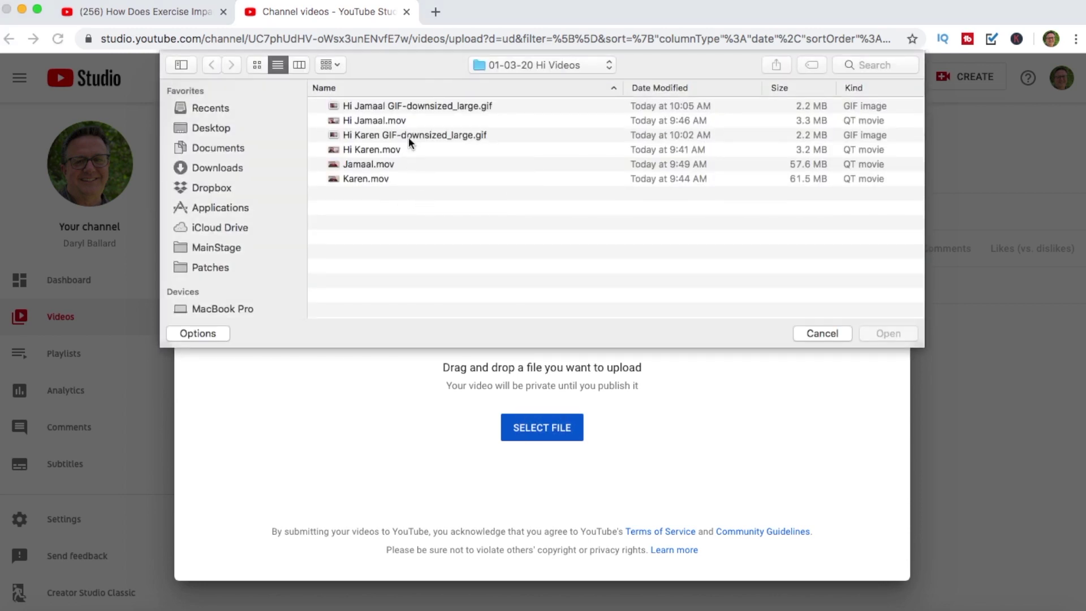
pyautogui.click(610, 66)
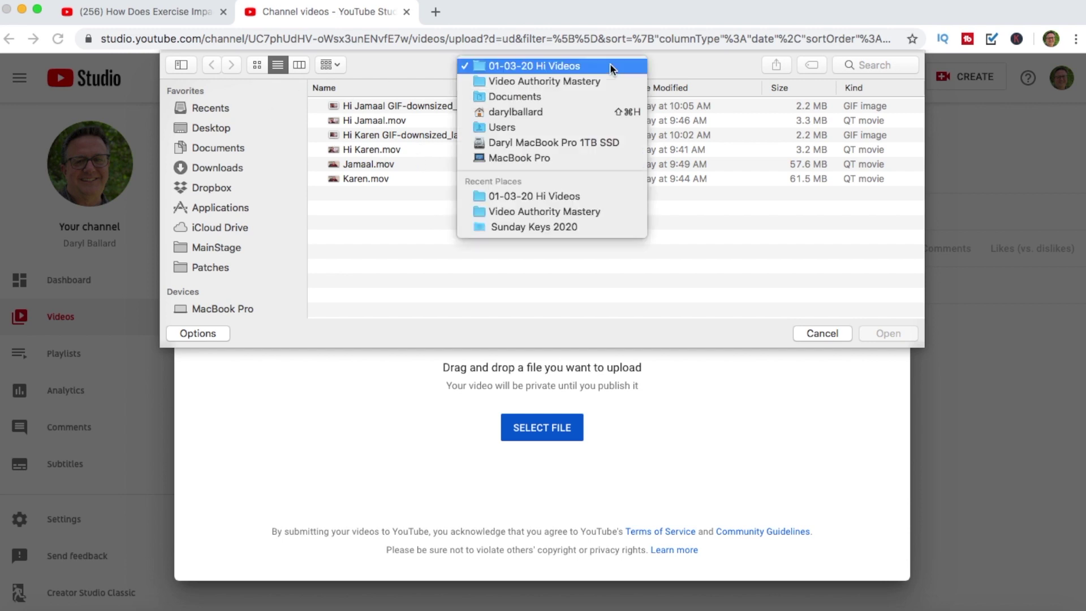
pyautogui.click(528, 81)
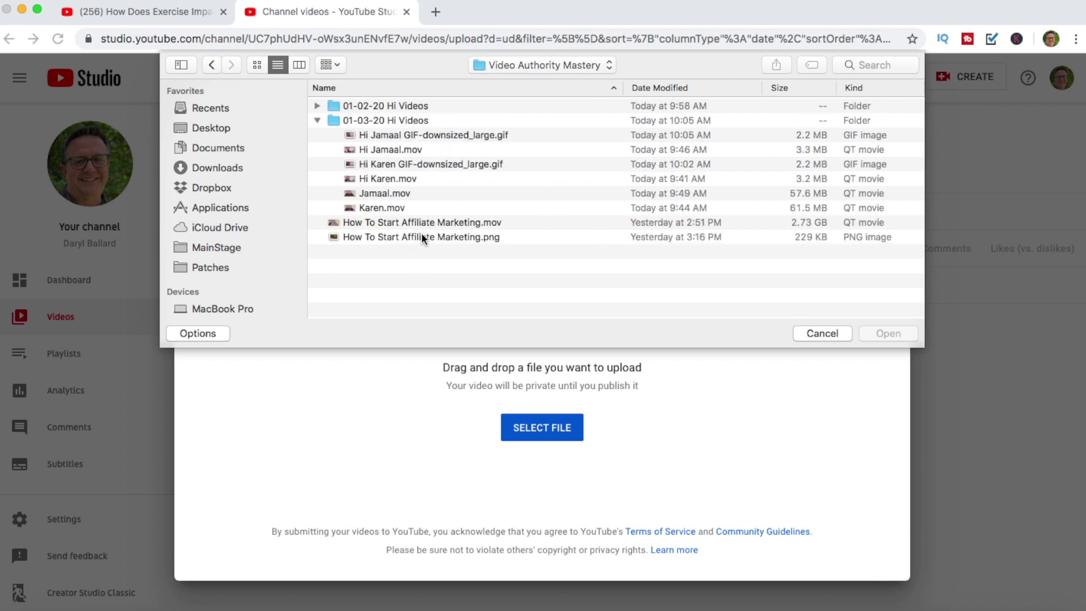
pyautogui.click(406, 222)
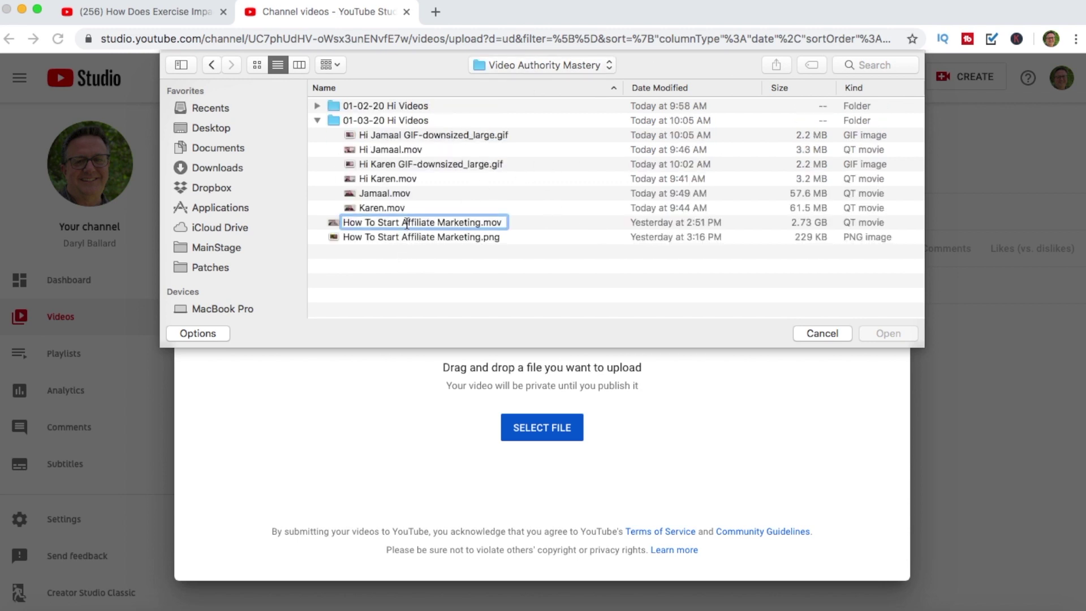
pyautogui.click(333, 223)
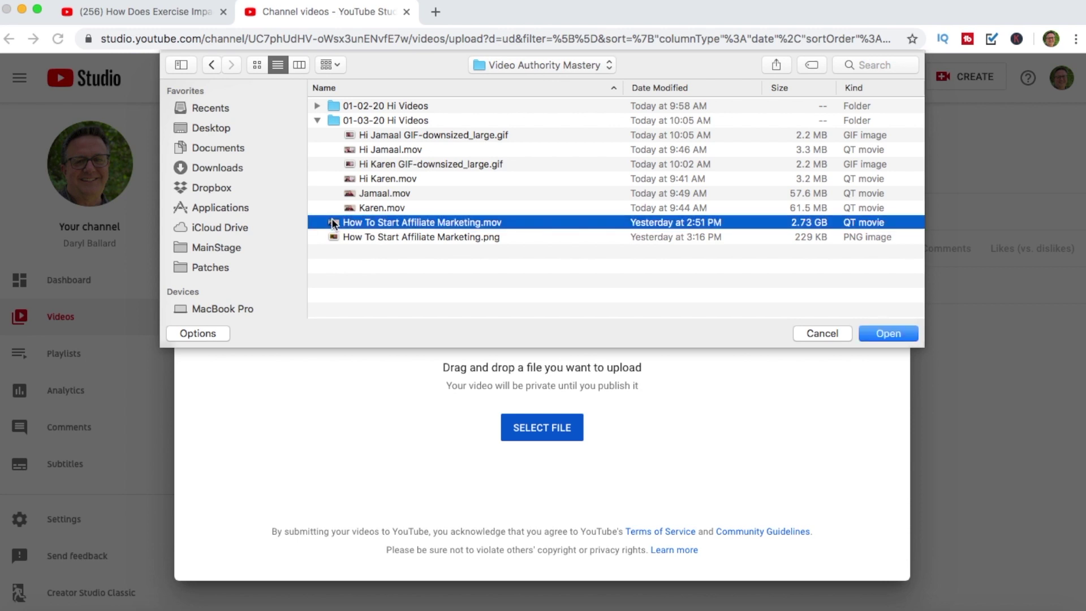
pyautogui.click(887, 334)
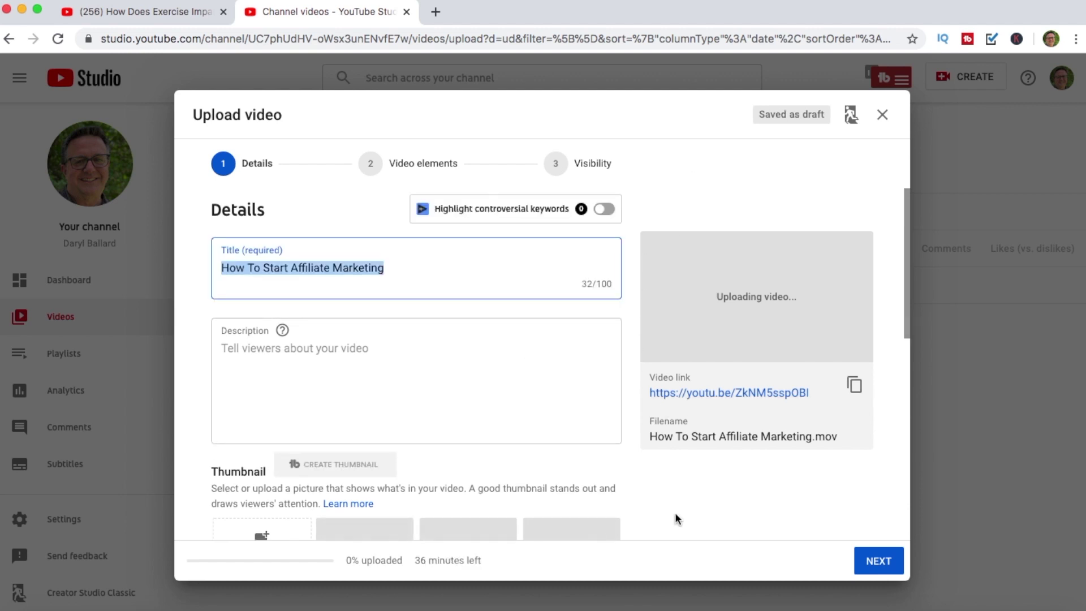
# Step: Review the upload's thumbnail, playlist and audience details, and reveal the additional options for paid promotion, tags and subtitles
pyautogui.scroll(-3, 664, 514)
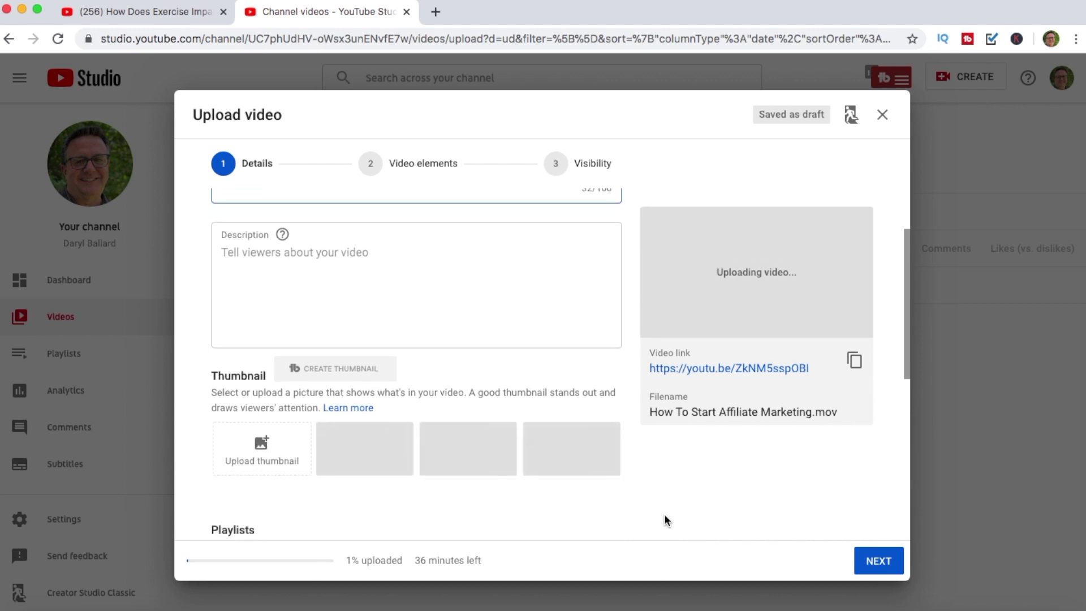
pyautogui.scroll(-4, 665, 518)
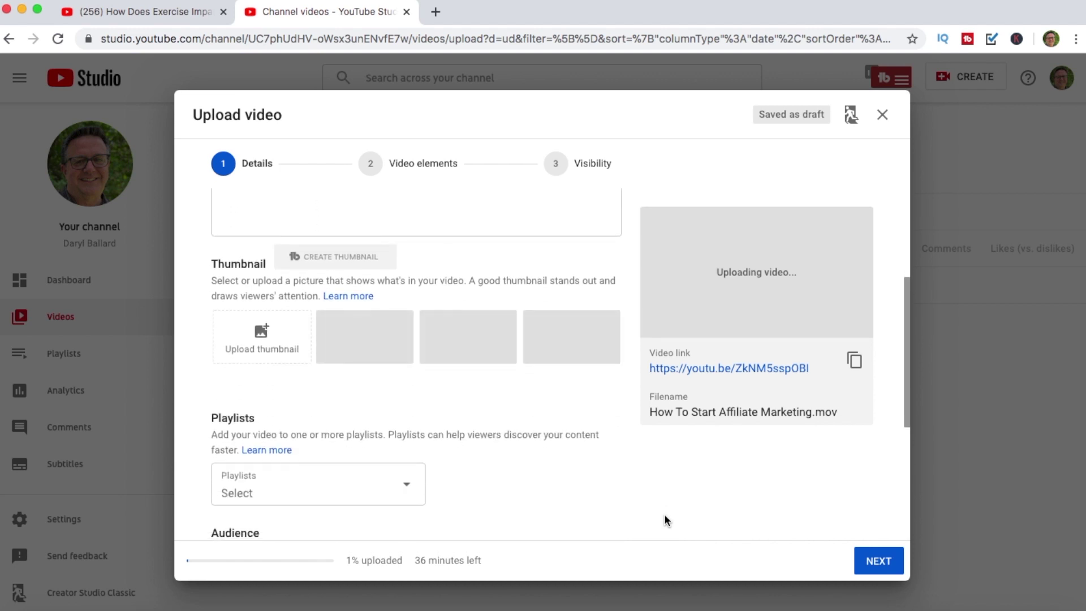
pyautogui.scroll(-4, 665, 515)
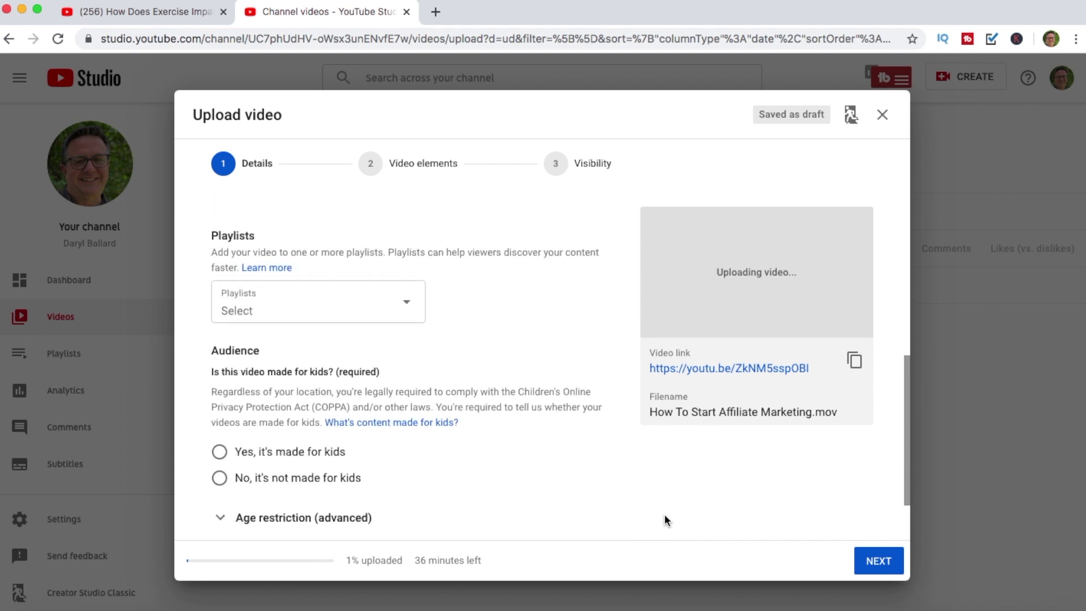
pyautogui.scroll(-1, 664, 514)
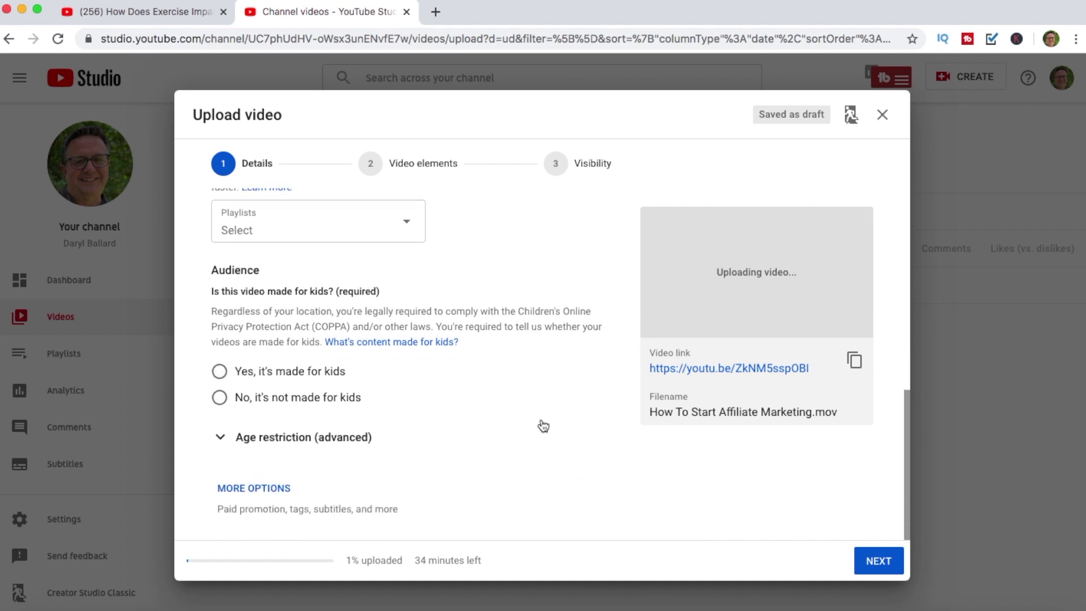
pyautogui.scroll(4, 542, 426)
pyautogui.scroll(-2, 543, 425)
pyautogui.scroll(-2, 542, 423)
pyautogui.scroll(5, 541, 421)
pyautogui.scroll(-5, 541, 421)
pyautogui.click(274, 489)
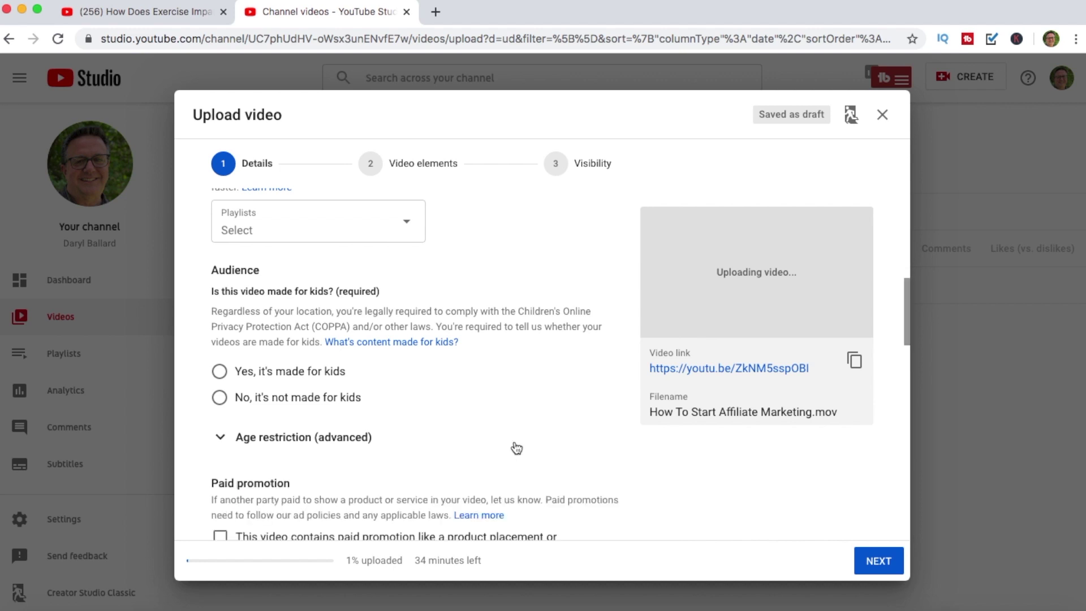
# Step: Add the tag "starting an online business" to the video being uploaded
pyautogui.scroll(-3, 619, 471)
pyautogui.scroll(-4, 619, 469)
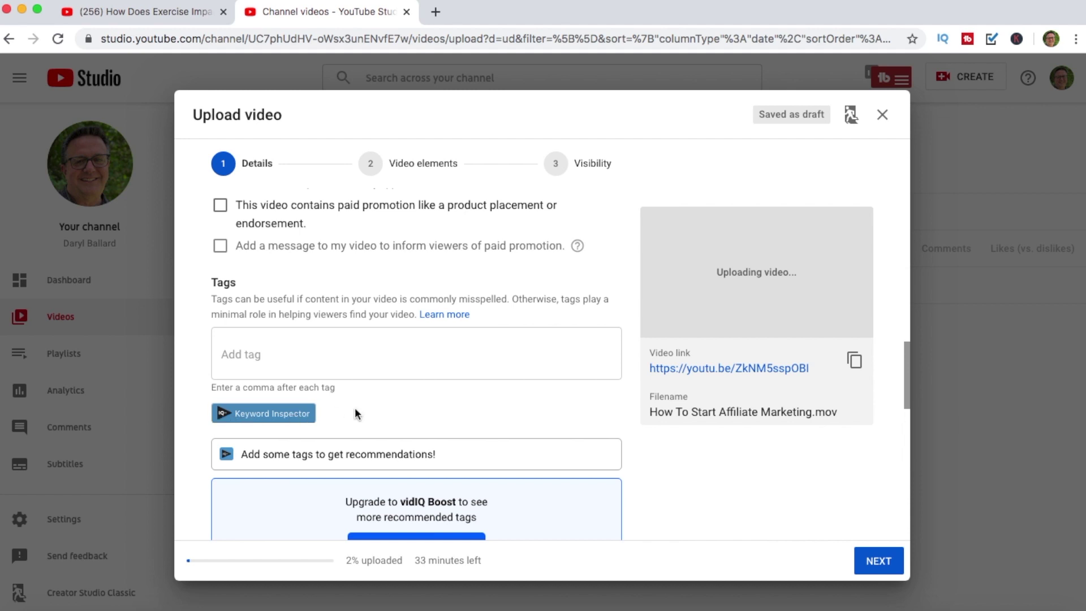
pyautogui.scroll(-3, 453, 390)
pyautogui.scroll(2, 453, 391)
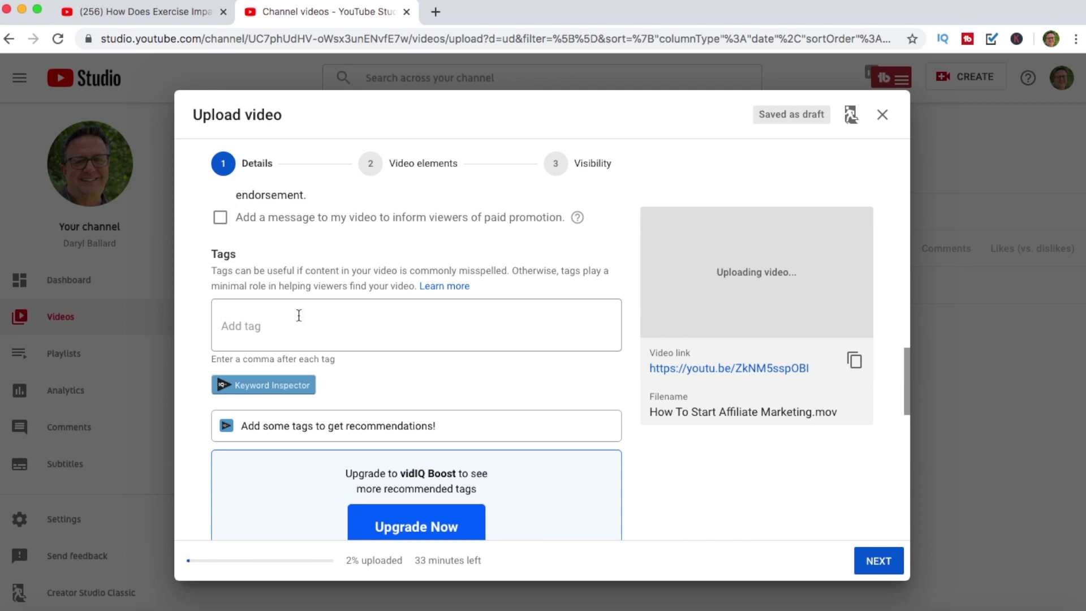
pyautogui.click(226, 326)
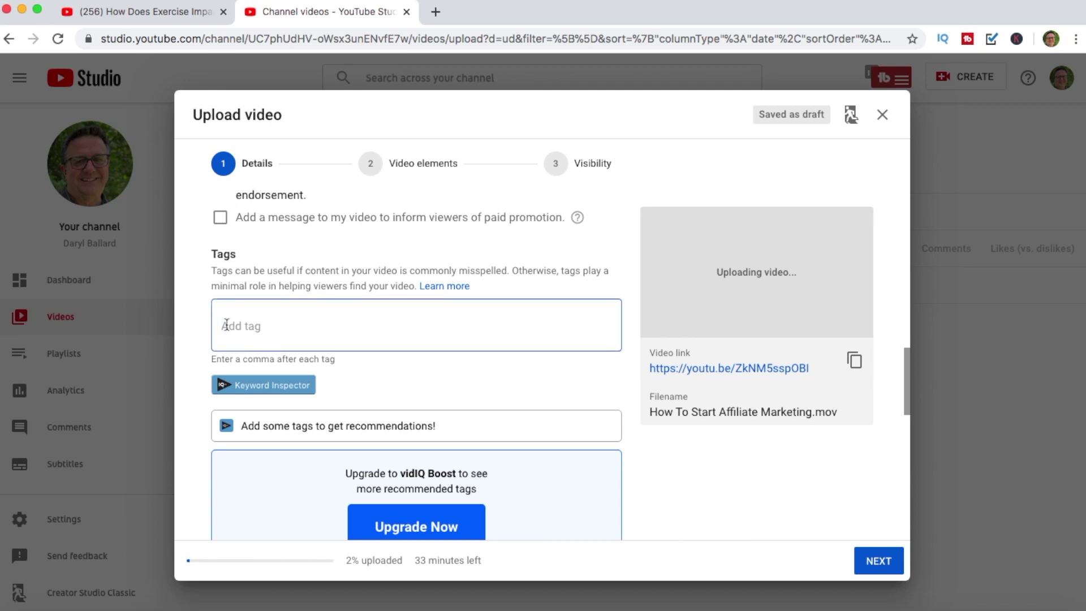
pyautogui.write('staring ing ')
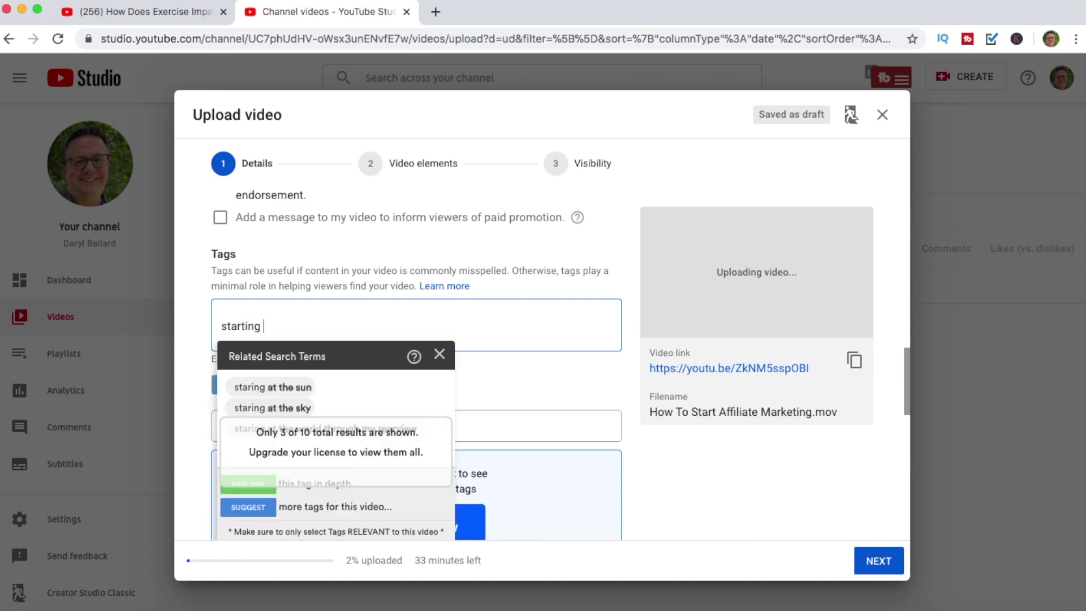
pyautogui.write('an on')
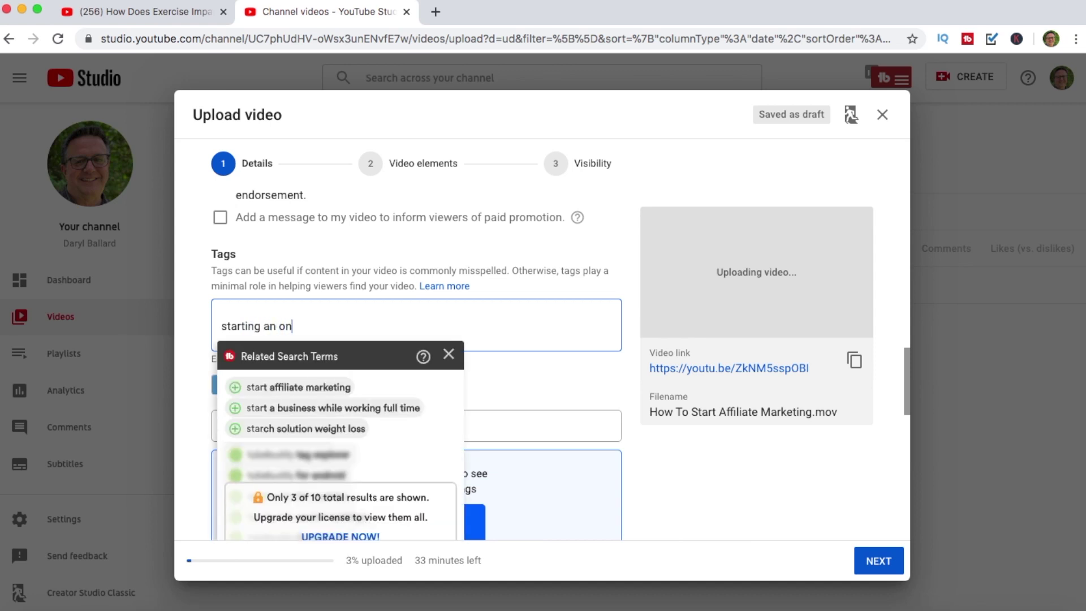
pyautogui.write('line business')
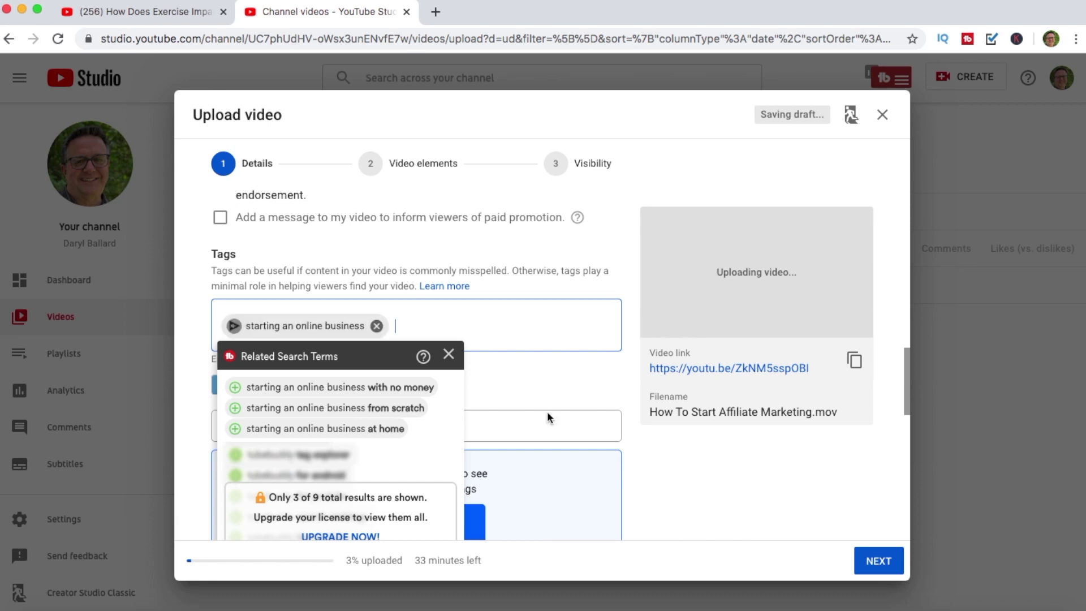
pyautogui.press('Return')
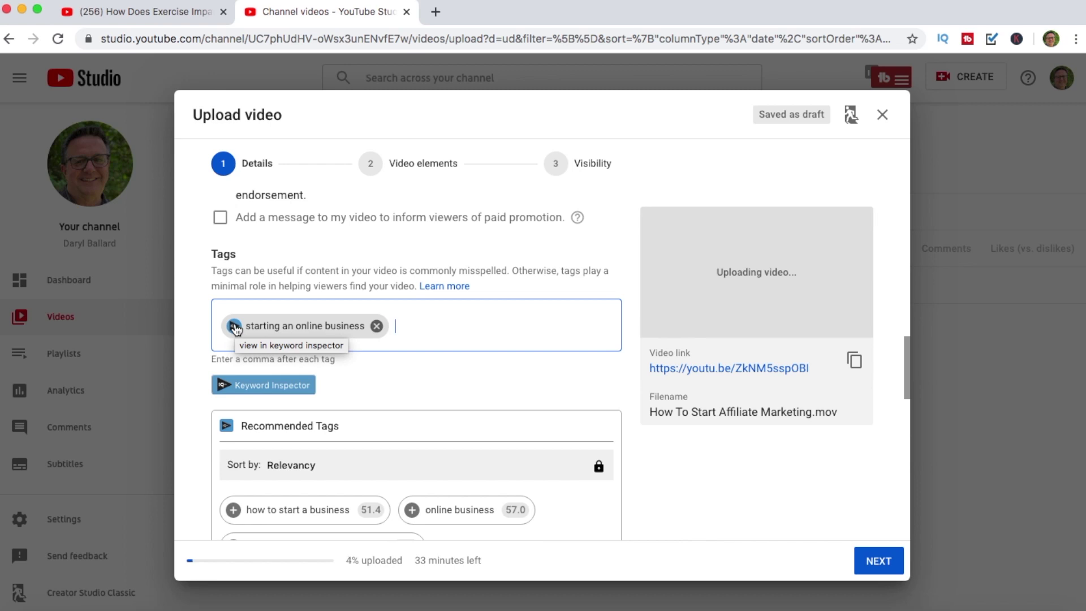
# Step: Inspect the "starting an online business" tag in vidIQ's keyword inspector, and examine its related keyword "how to start a business"
pyautogui.click(235, 328)
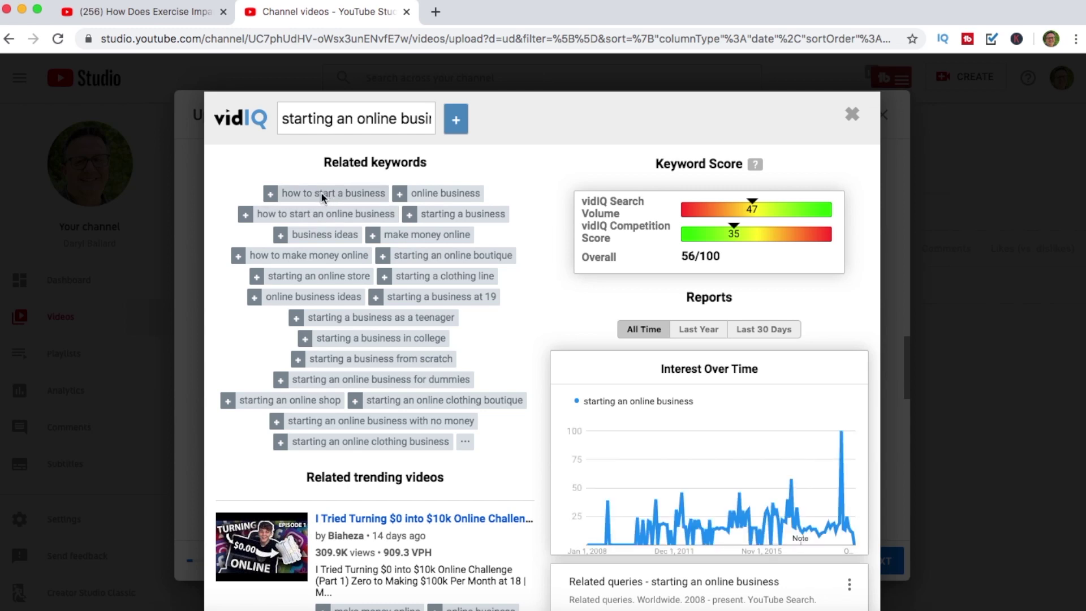
pyautogui.press('Escape')
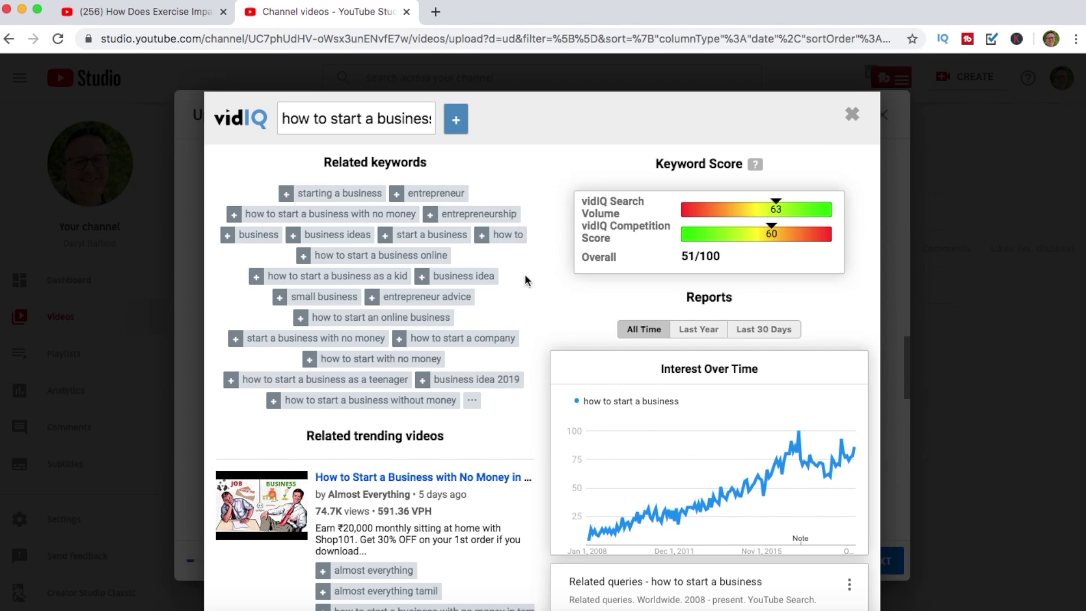
pyautogui.scroll(-5, 525, 308)
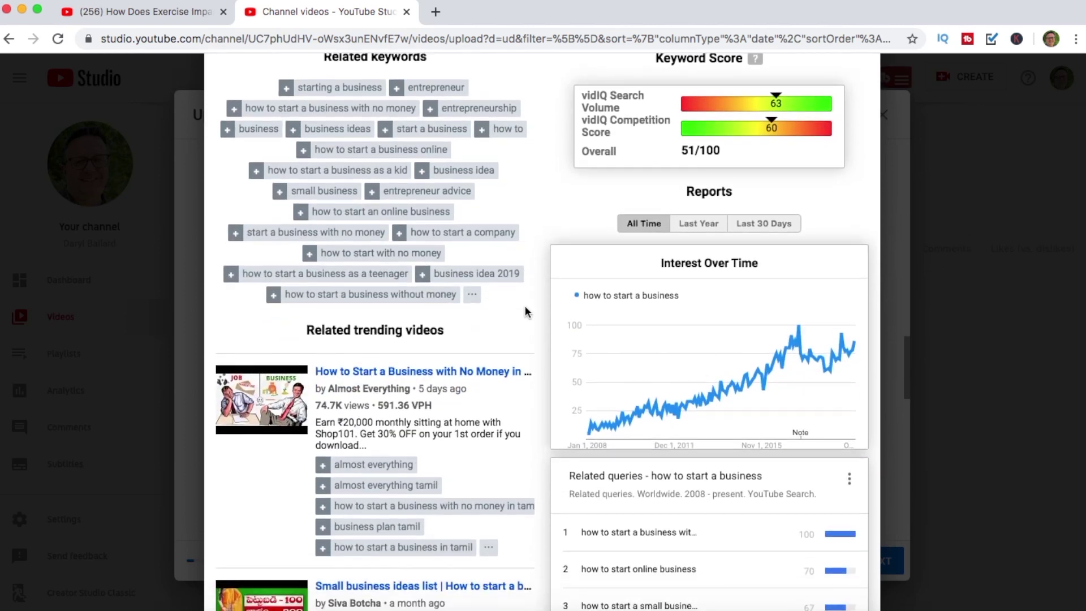
pyautogui.scroll(2, 525, 309)
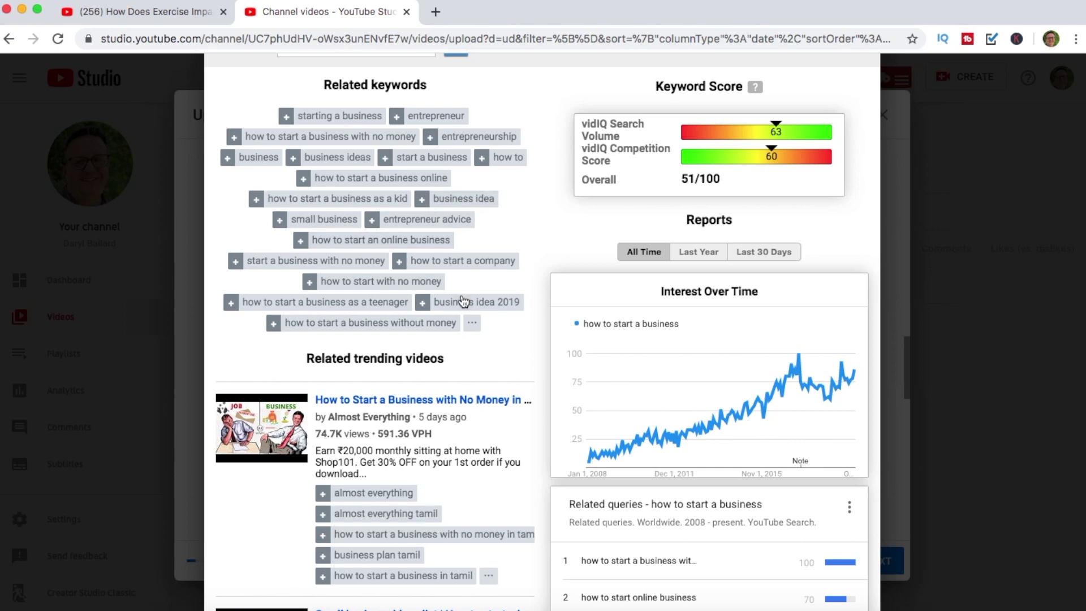
# Step: Expand the full list of related keywords for "how to start a business" and read through it
pyautogui.click(472, 324)
pyautogui.scroll(-2, 483, 451)
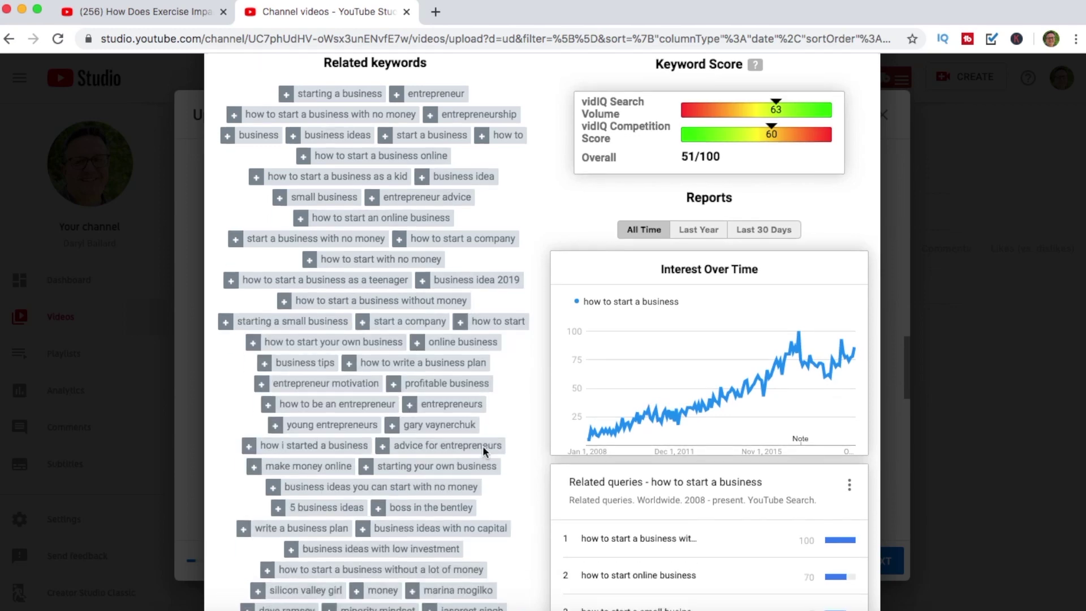
pyautogui.scroll(-3, 483, 446)
pyautogui.scroll(5, 483, 446)
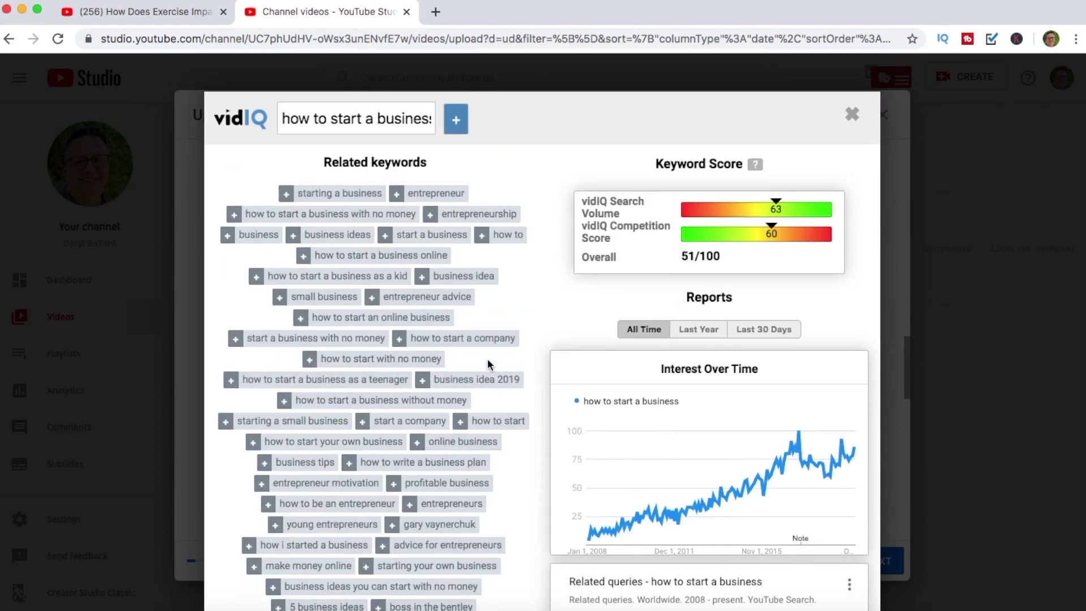
pyautogui.scroll(-2, 487, 363)
pyautogui.scroll(1, 485, 369)
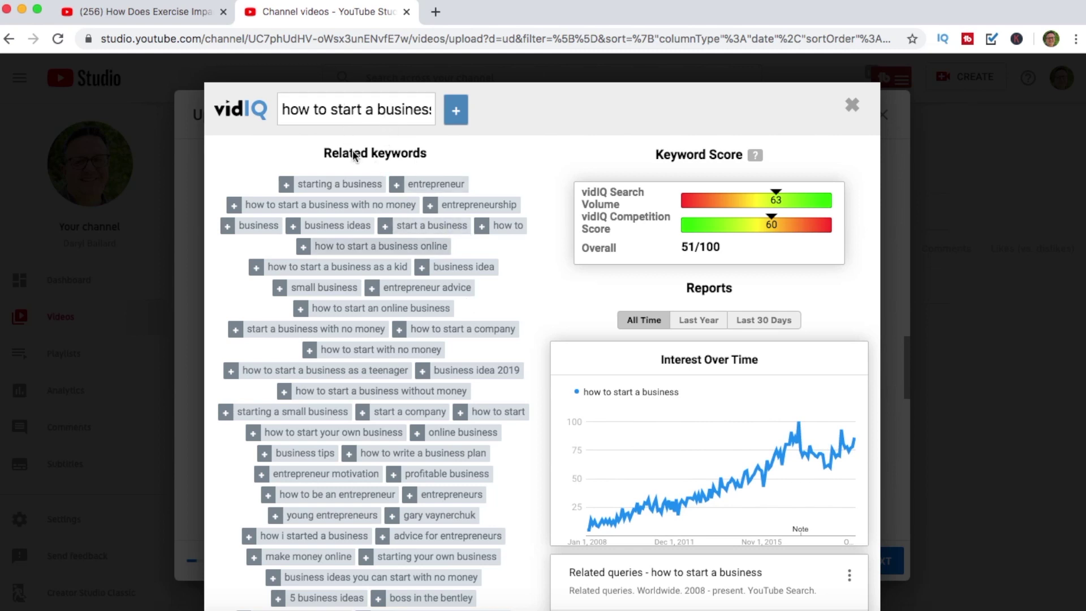
pyautogui.scroll(-5, 464, 288)
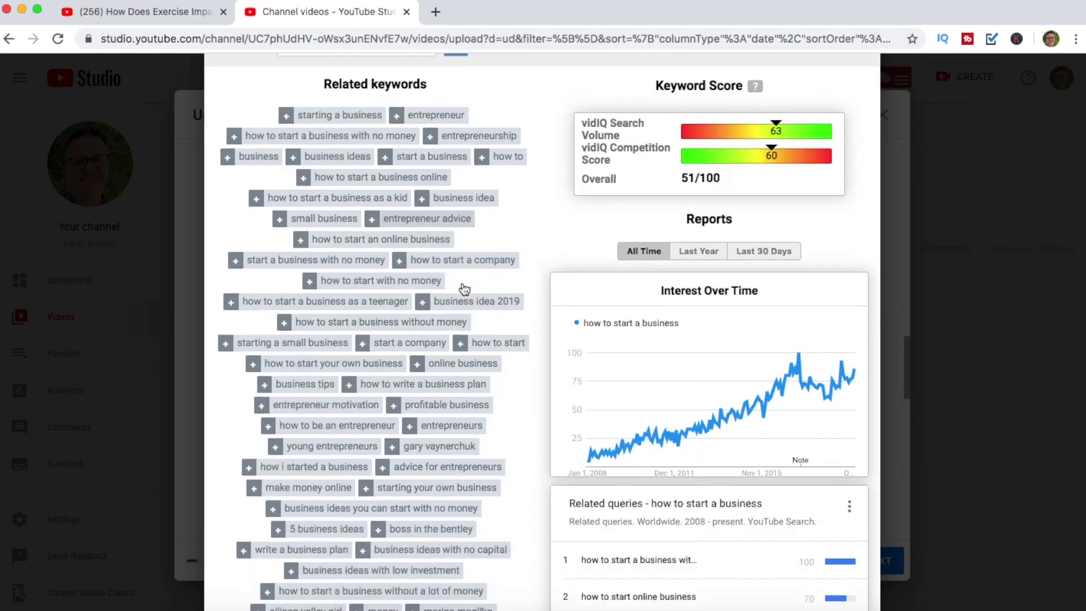
# Step: Examine the related keywords, keyword score, interest trend and related queries for "how to start a business", and close the keyword inspector
pyautogui.scroll(-2, 464, 289)
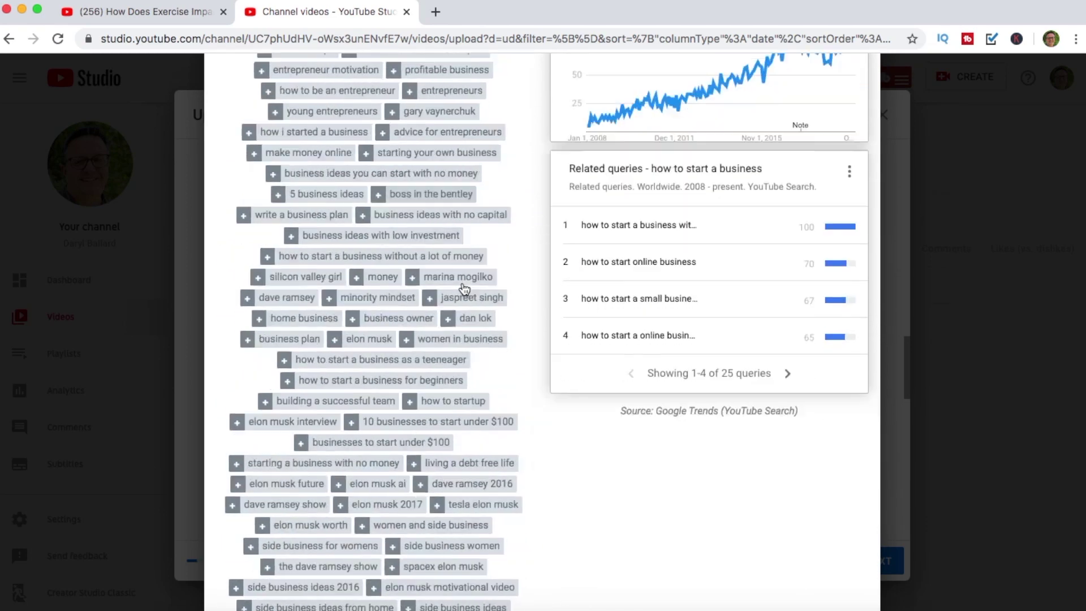
pyautogui.scroll(4, 463, 289)
pyautogui.scroll(4, 463, 289)
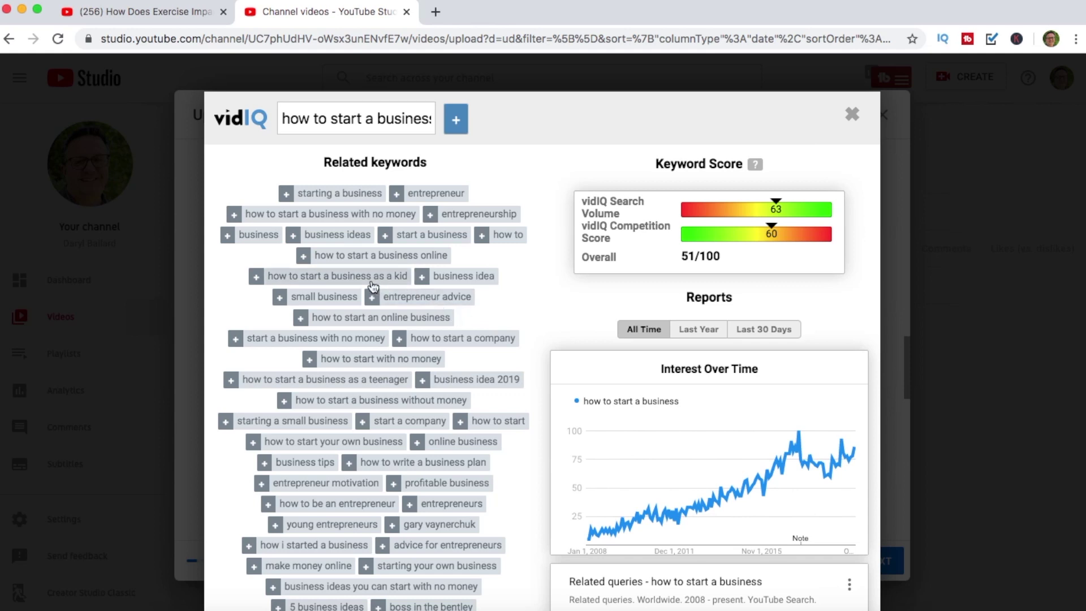
pyautogui.scroll(-3, 451, 339)
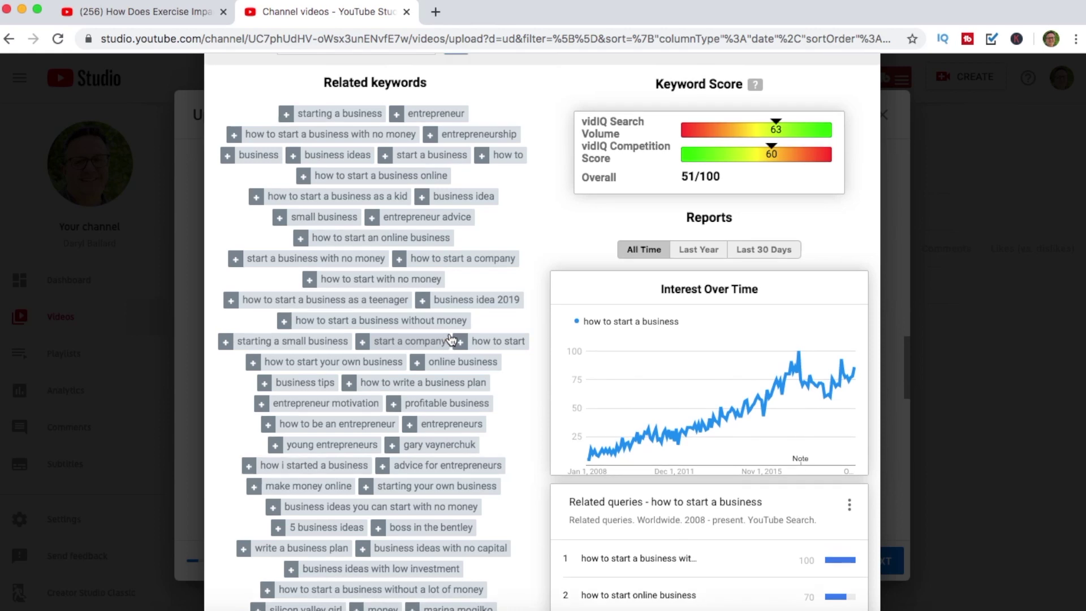
pyautogui.scroll(3, 451, 338)
pyautogui.scroll(-2, 451, 338)
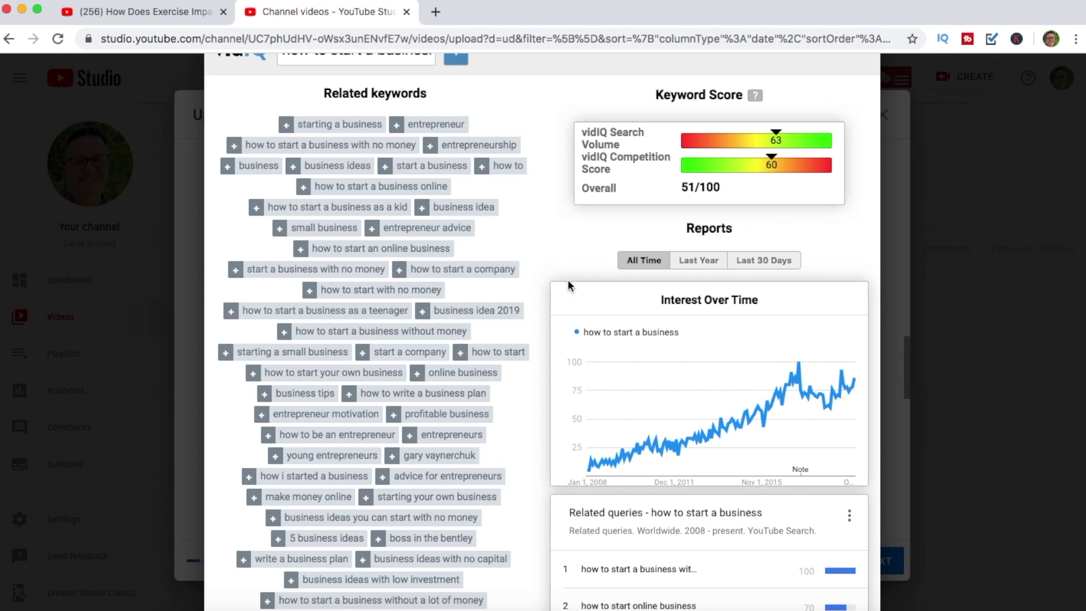
pyautogui.scroll(-4, 542, 237)
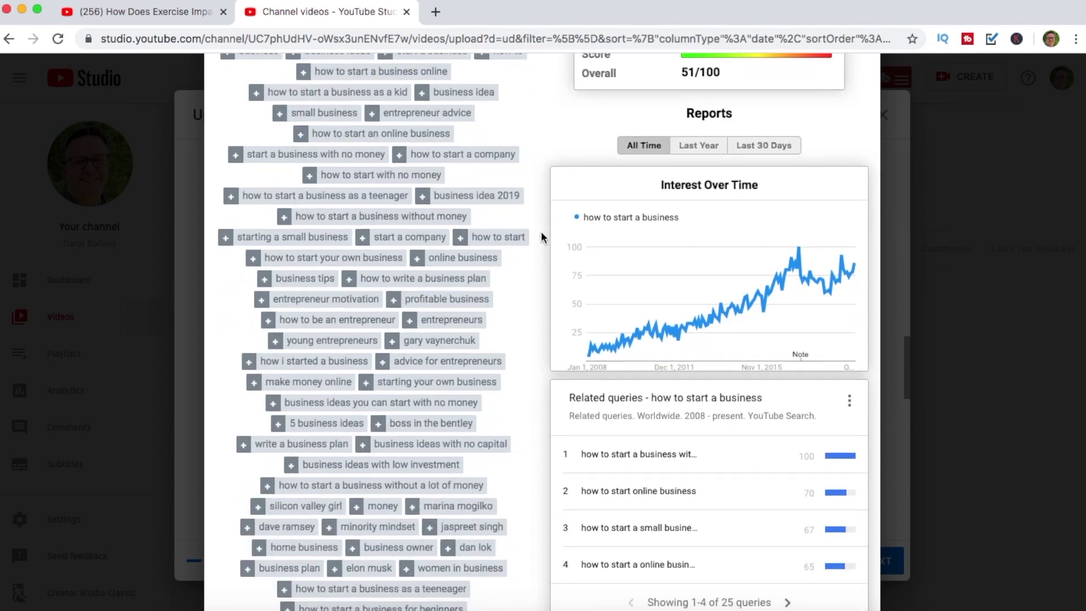
pyautogui.scroll(-3, 542, 233)
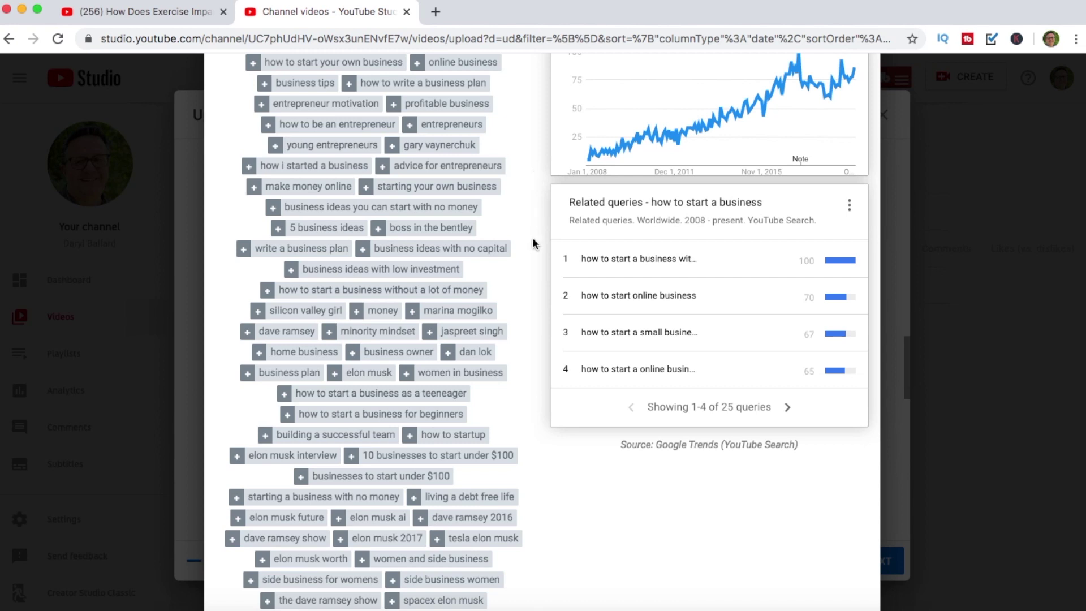
pyautogui.scroll(-2, 527, 264)
pyautogui.scroll(3, 527, 264)
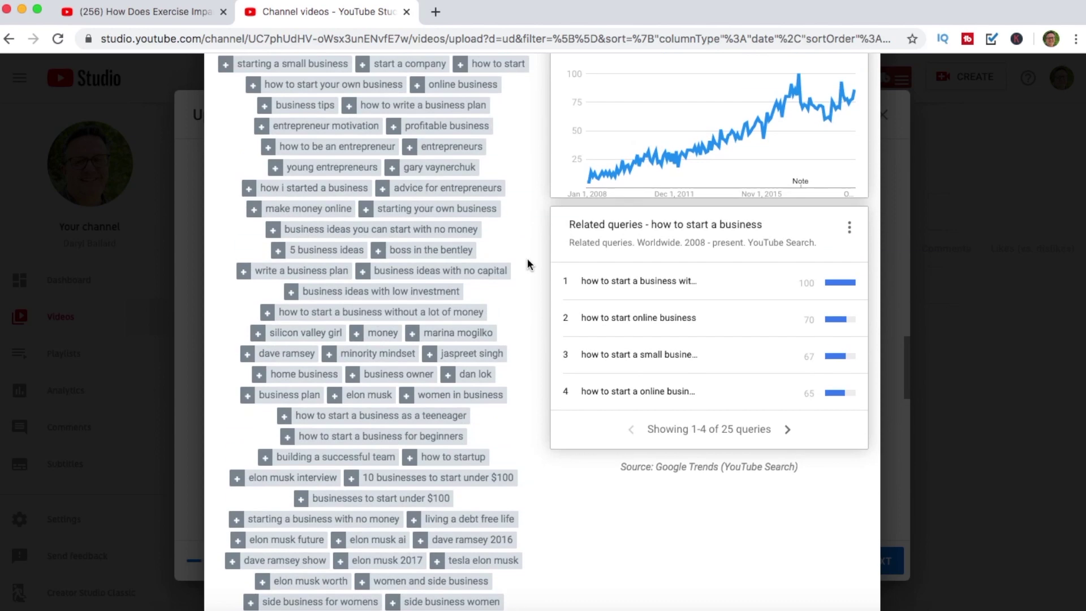
pyautogui.scroll(10, 527, 264)
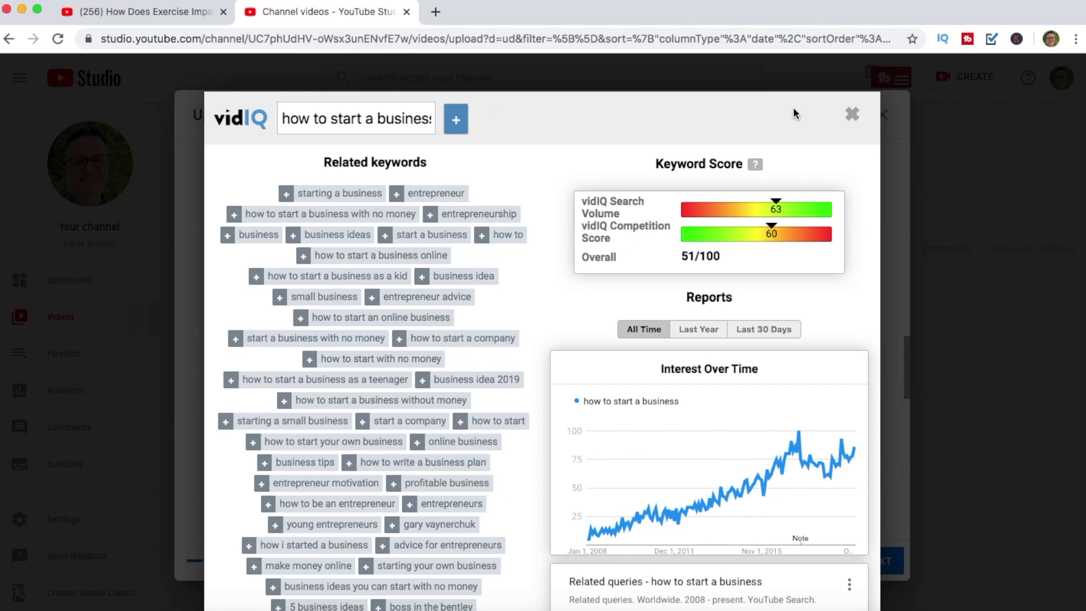
pyautogui.click(852, 116)
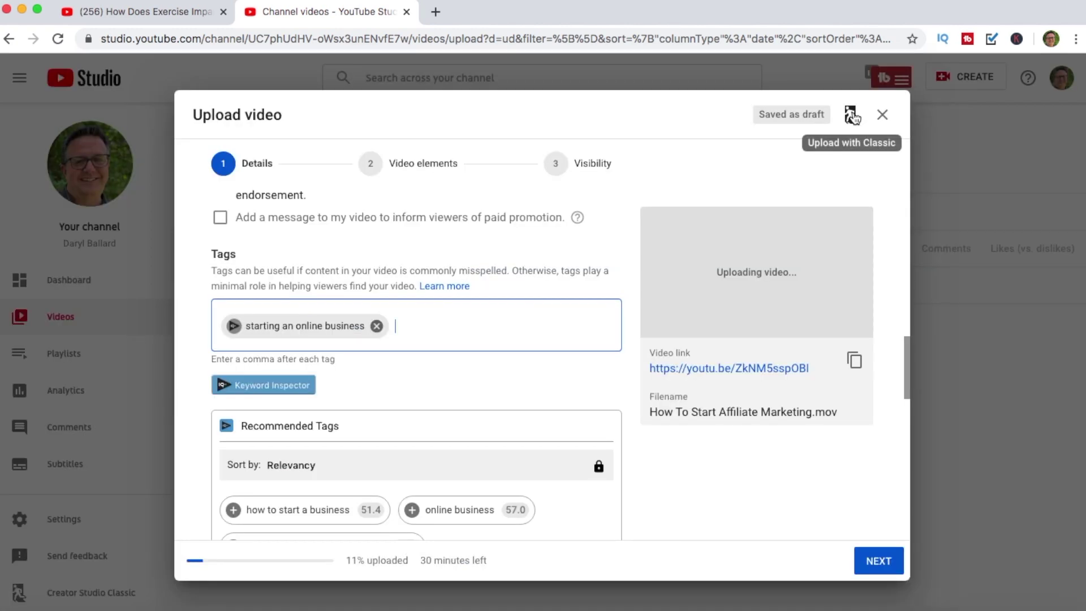